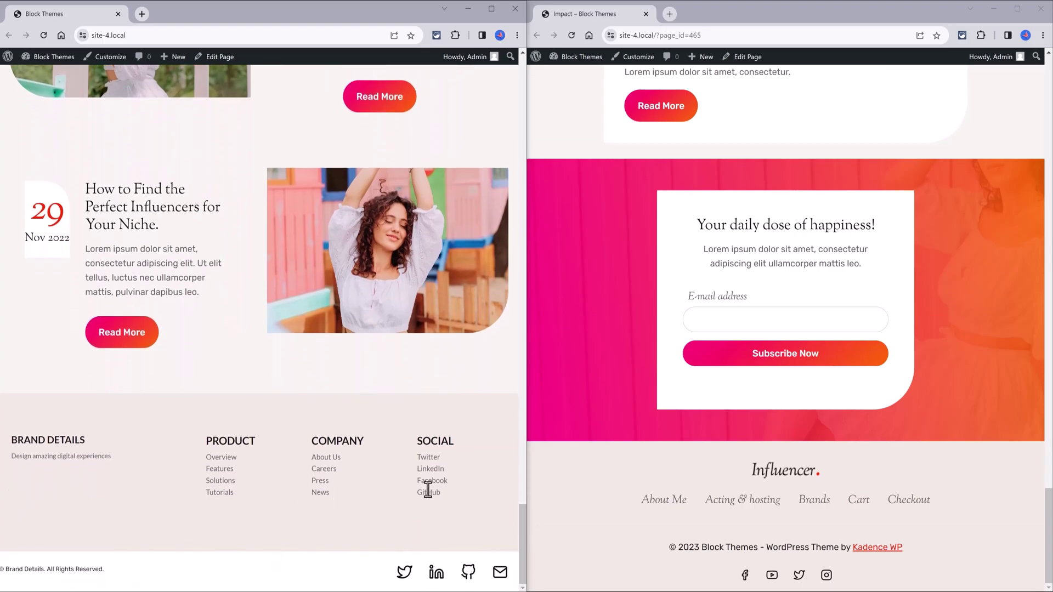
Step: Resize the side-by-side browser windows and scroll both pages to compare the custom and default footers
drag(527, 495, 565, 489)
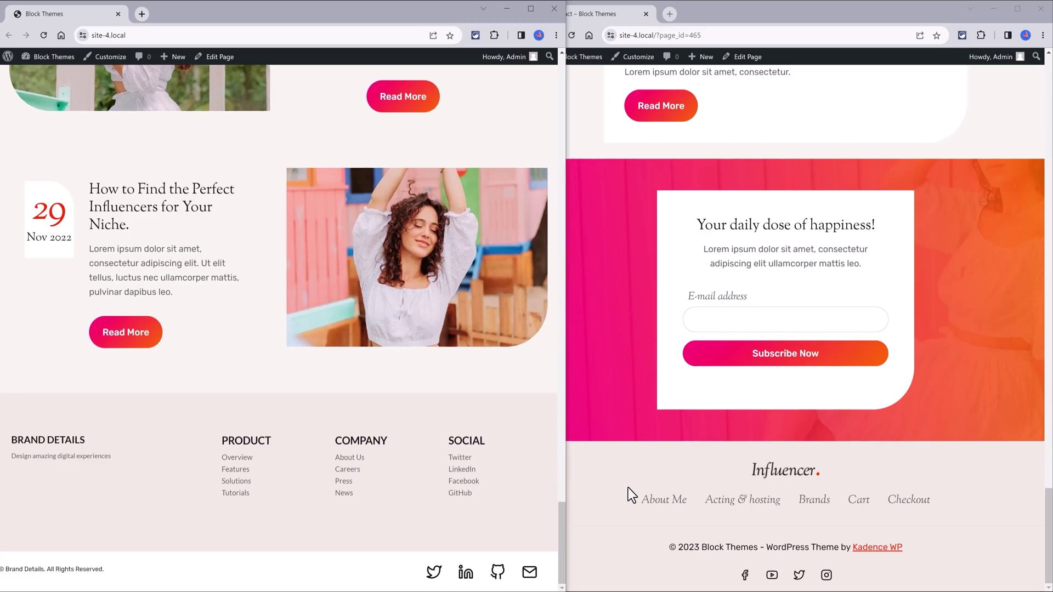
scroll(725, 510, up, 3)
scroll(725, 507, down, 3)
drag(566, 558, 469, 557)
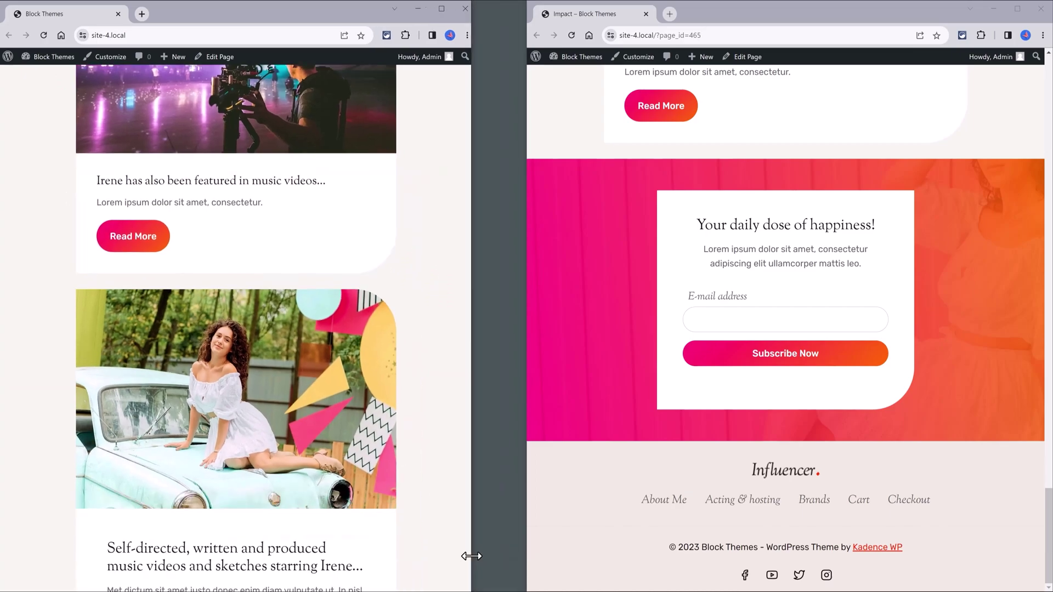
scroll(418, 545, down, 15)
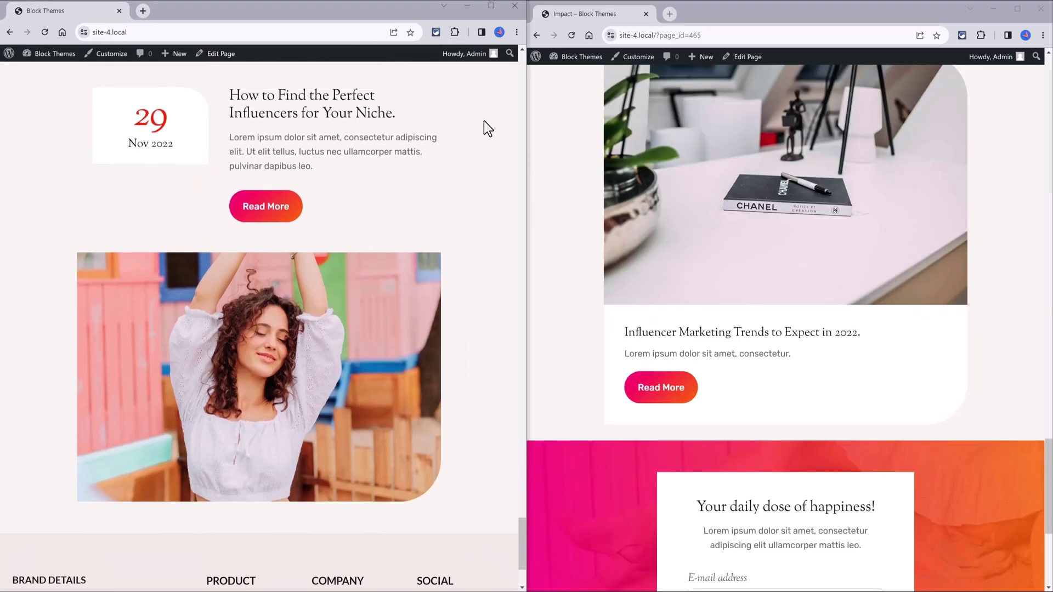
scroll(484, 120, up, 3)
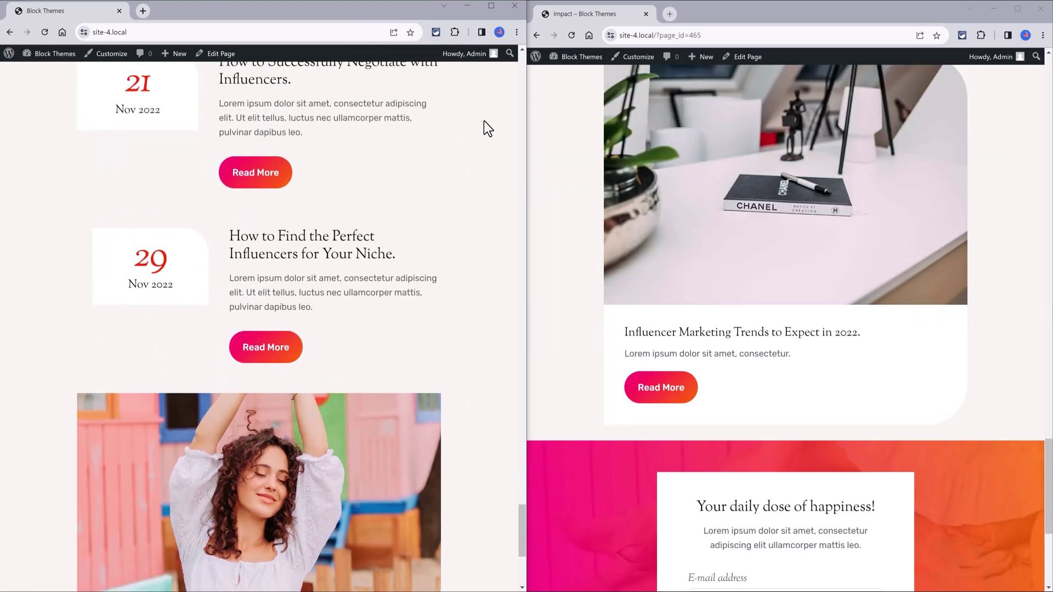
scroll(484, 120, down, 3)
scroll(484, 121, down, 3)
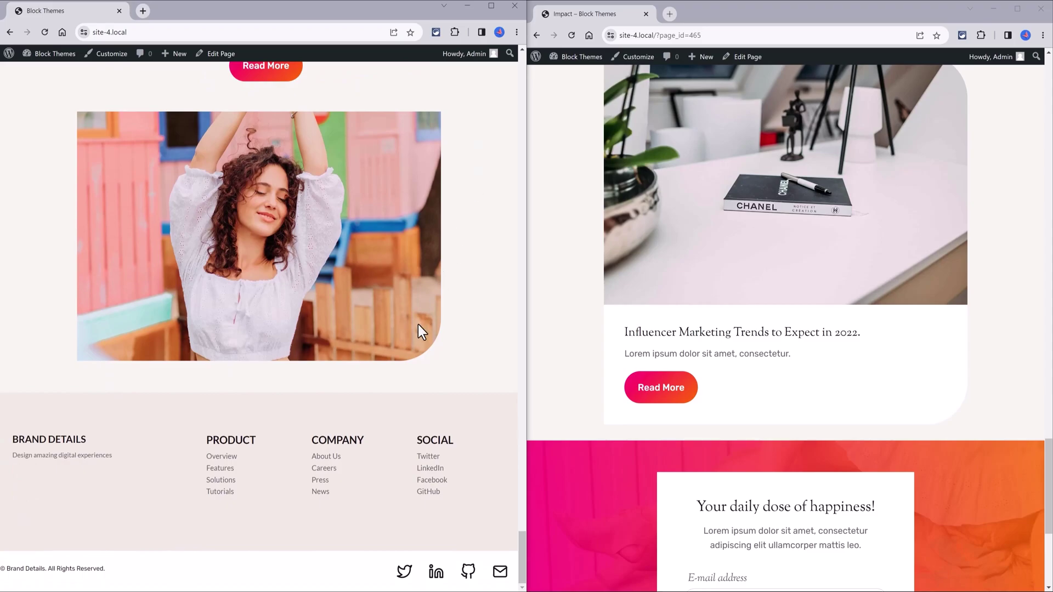
scroll(640, 261, down, 5)
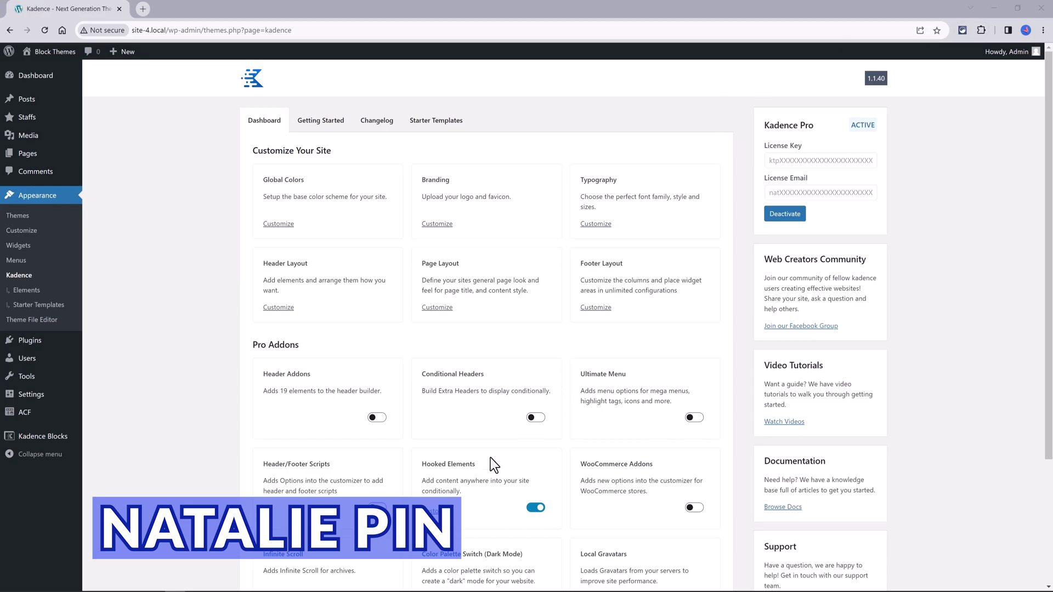
Step: Go to Appearance > Elements and add a new Kadence element
scroll(519, 481, down, 3)
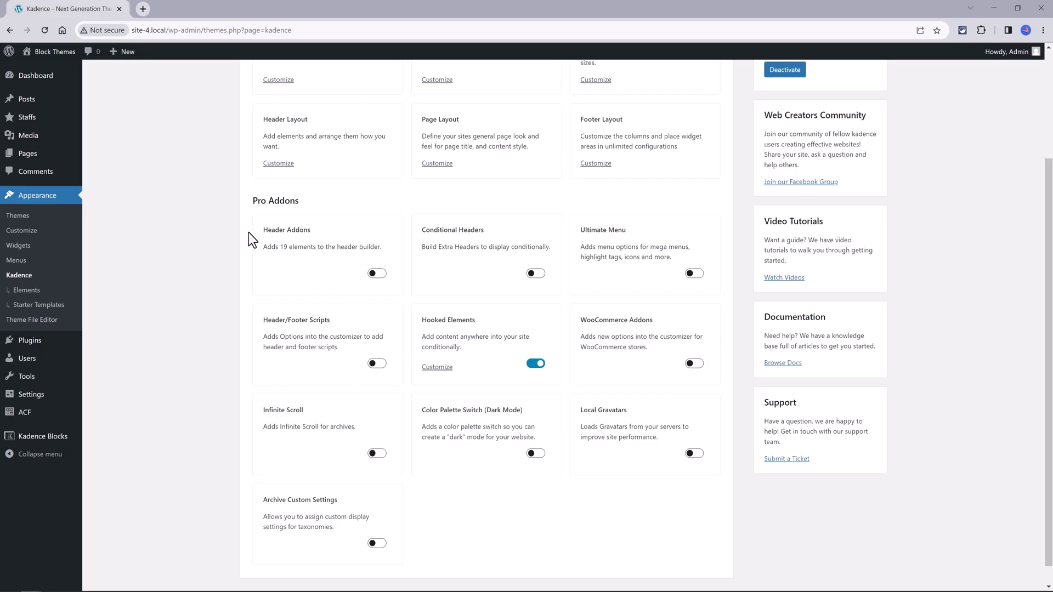
click(32, 295)
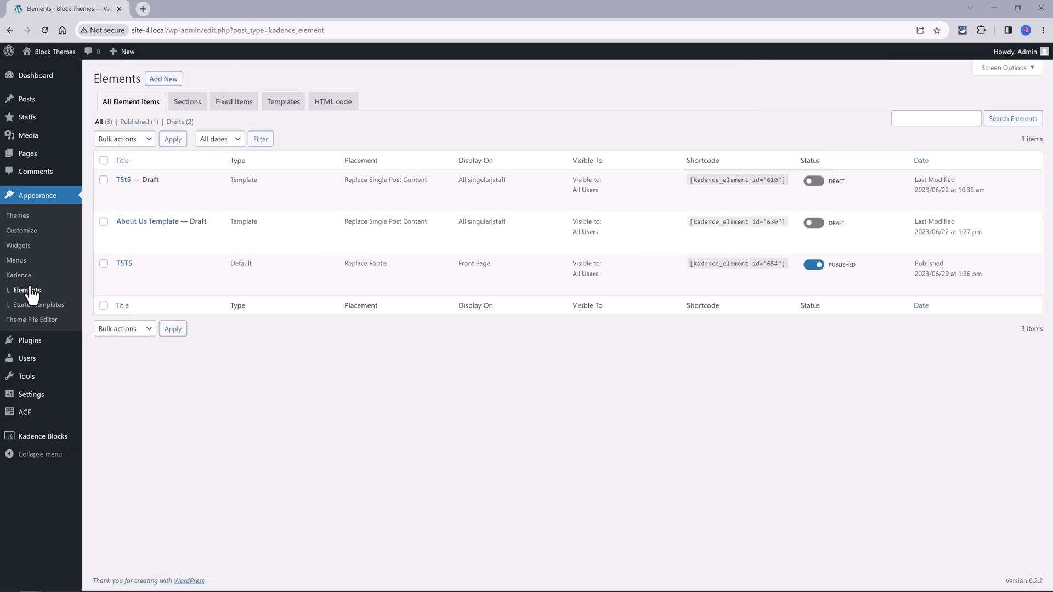
click(163, 79)
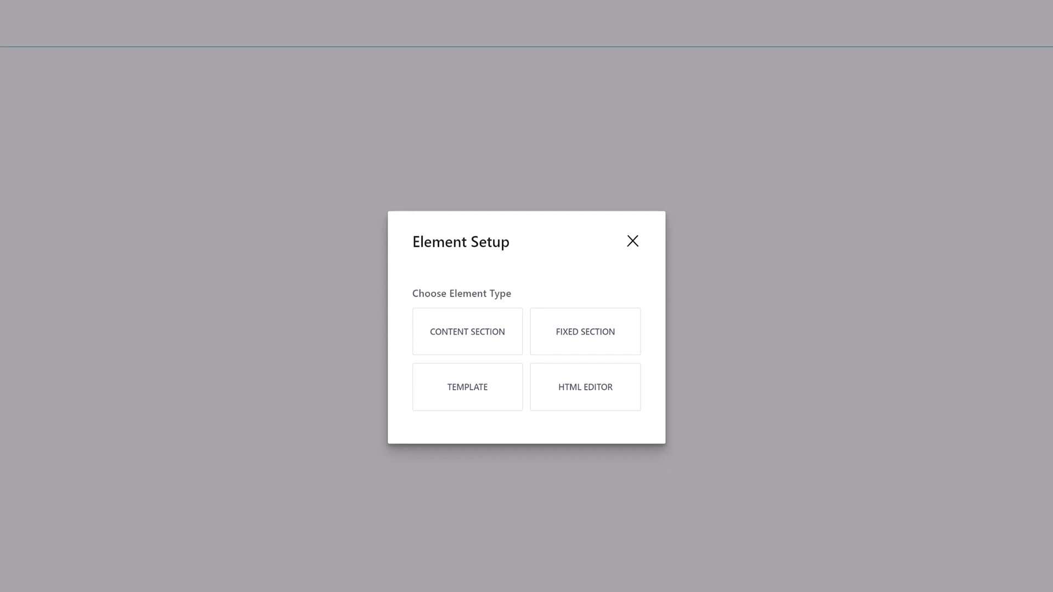
Step: Dismiss the element type choice and title the new element 'Tutorial'
click(483, 332)
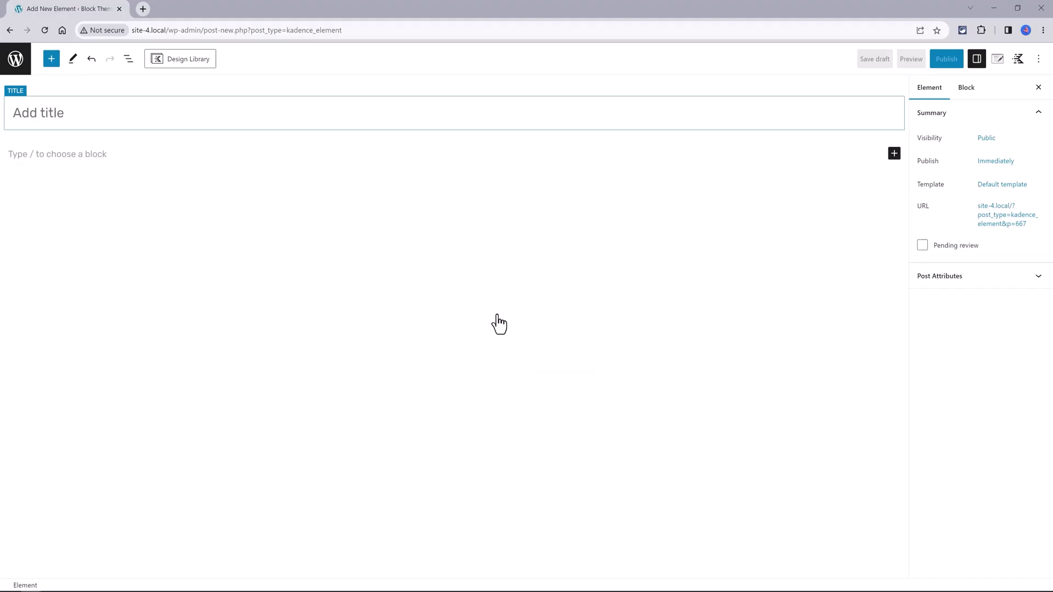
click(82, 112)
text(Tutorial)
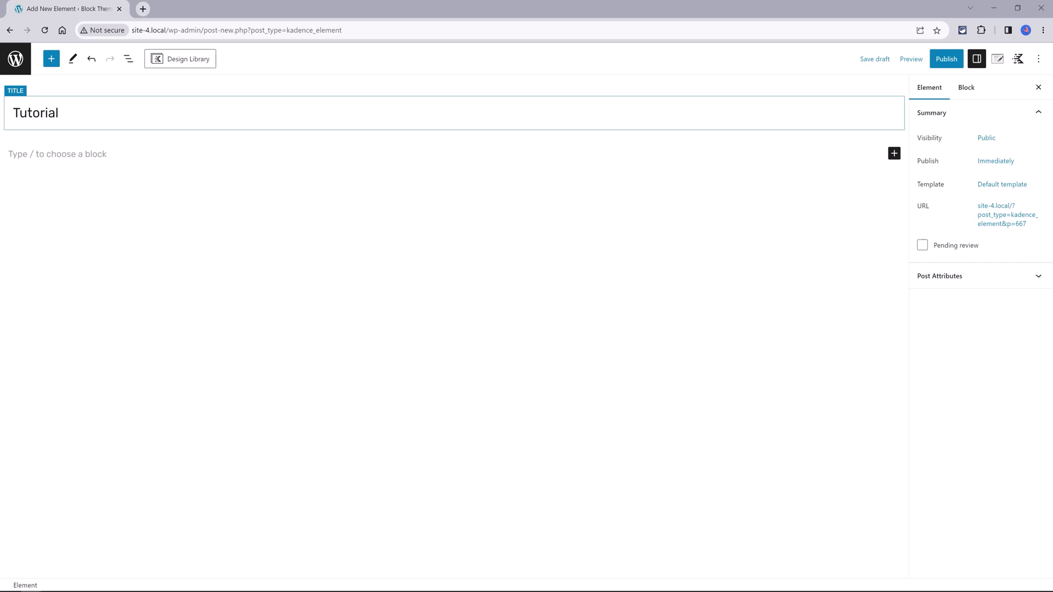
Step: Add a Row Layout block with the Four: Left Heavy 40/20/20/20 layout
click(894, 155)
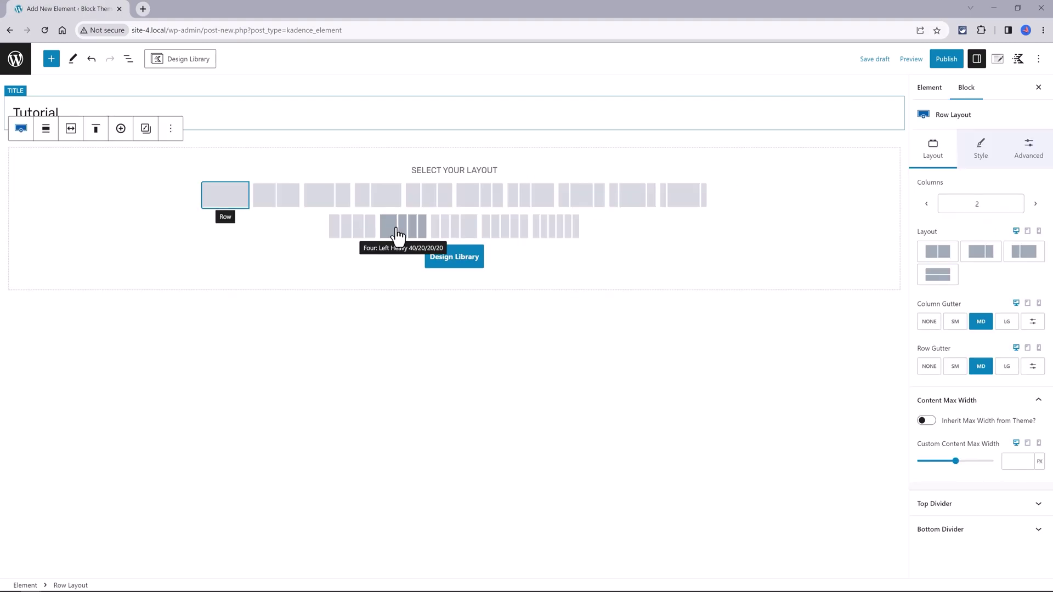
click(397, 236)
click(1026, 155)
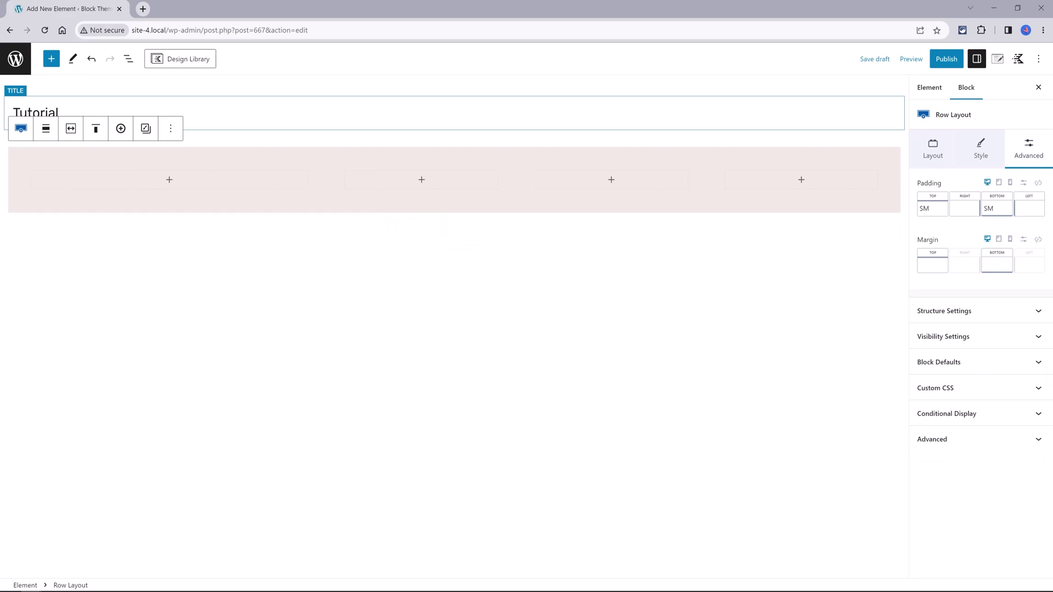
Step: Set the row's HTML tag to footer and its minimum height to 400 px
click(980, 317)
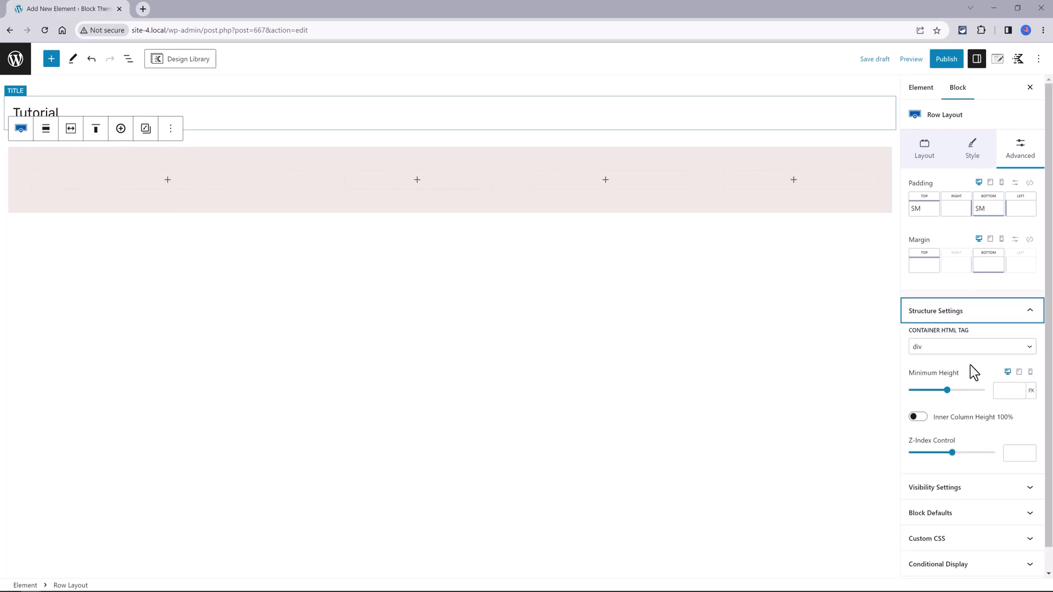
click(975, 348)
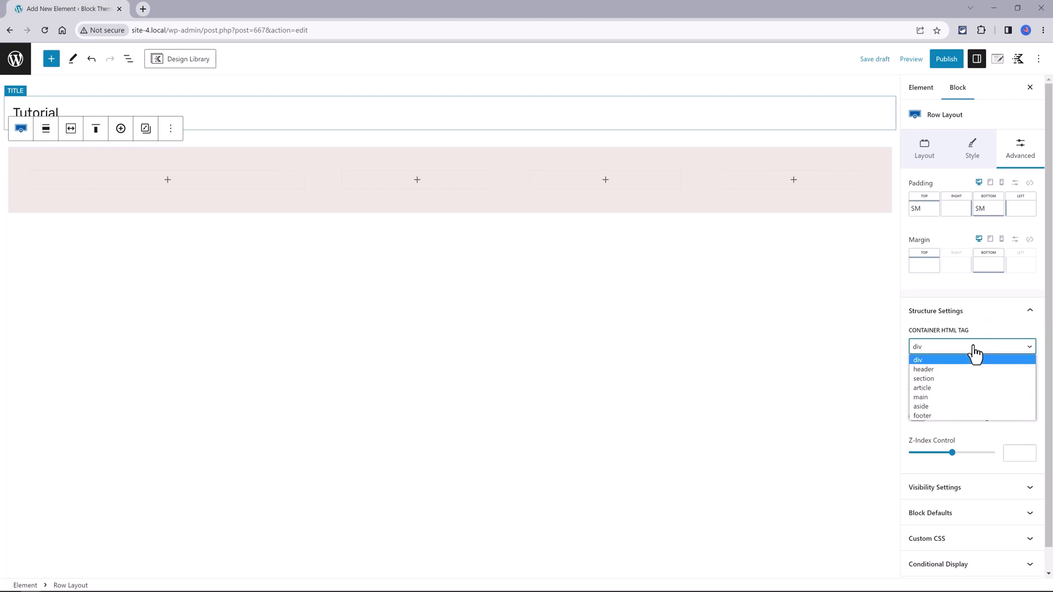
click(926, 416)
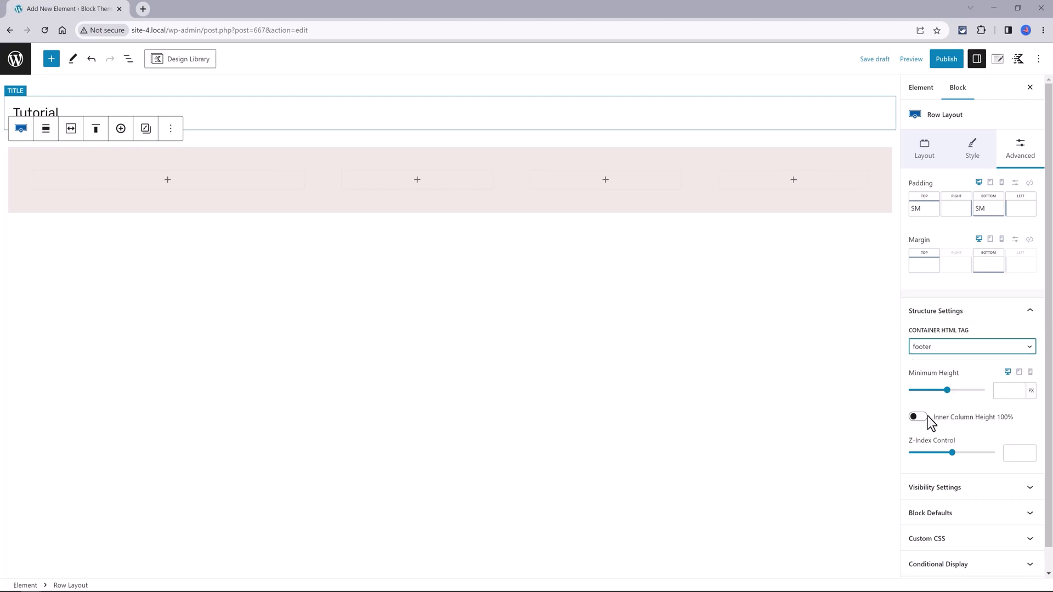
click(1006, 390)
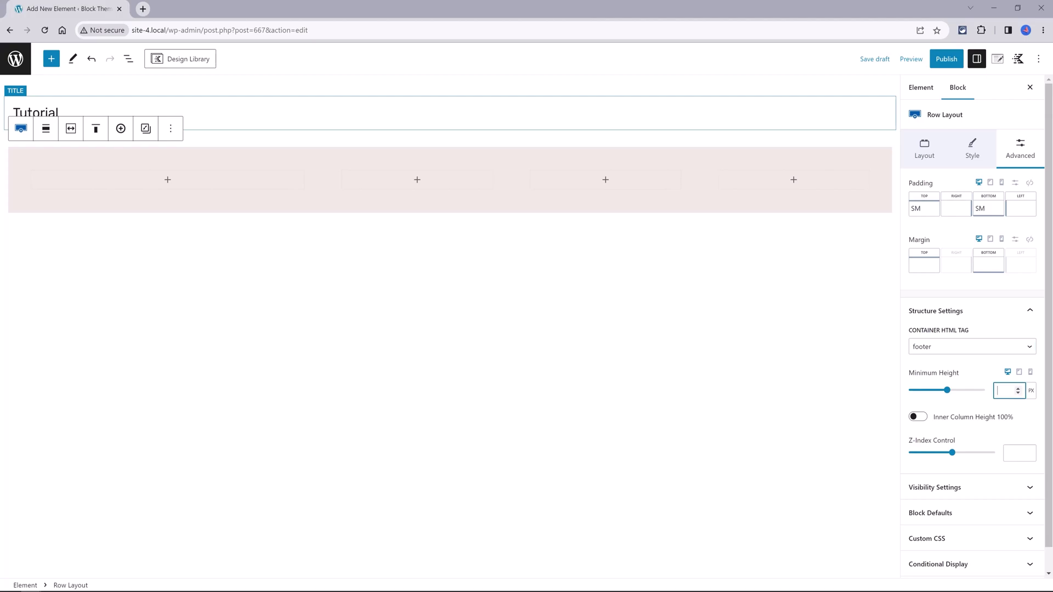
text(400)
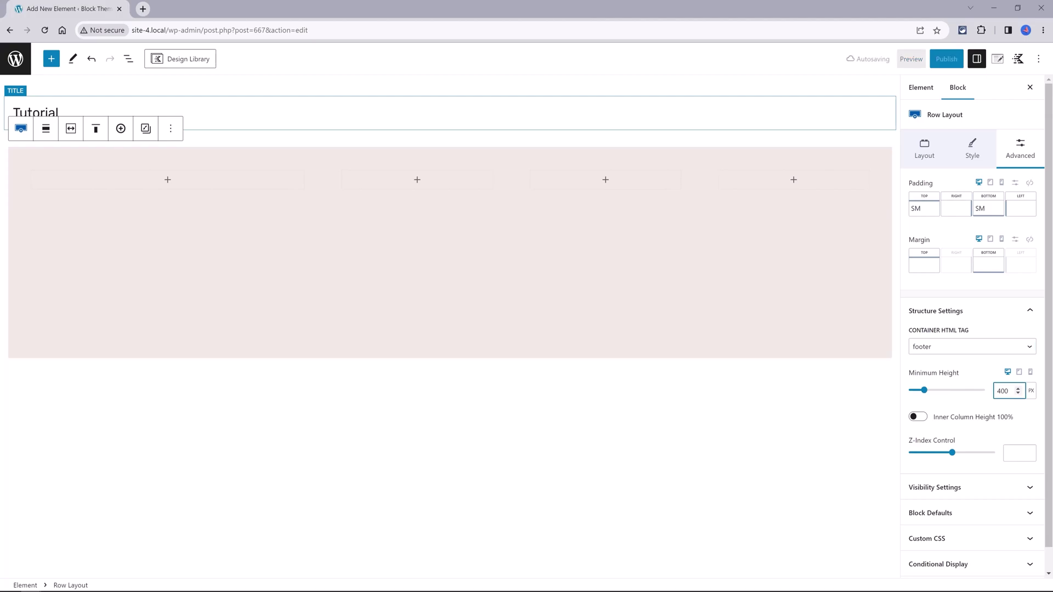
click(122, 189)
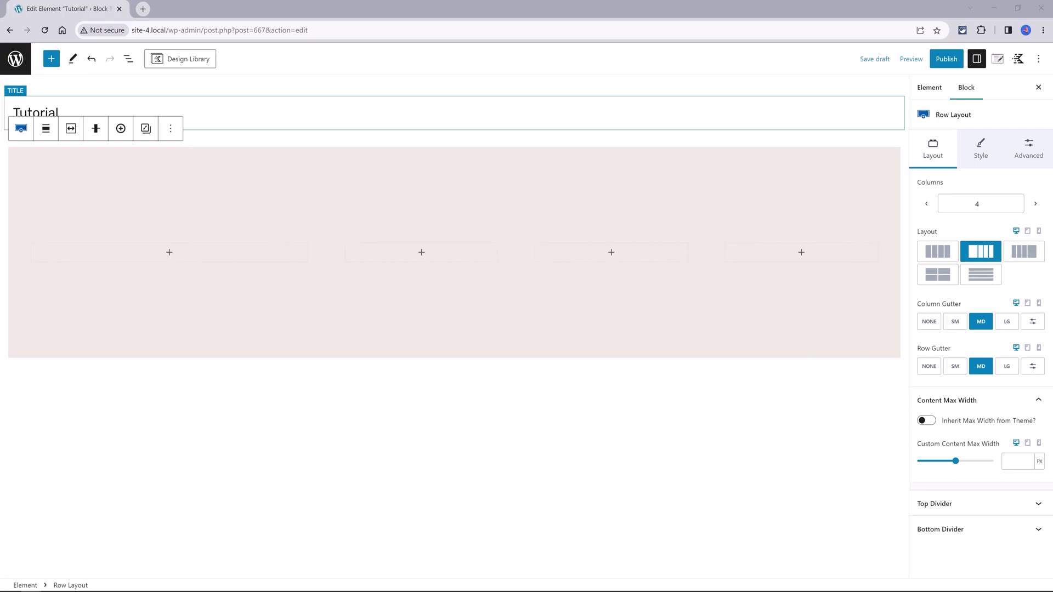
click(1027, 149)
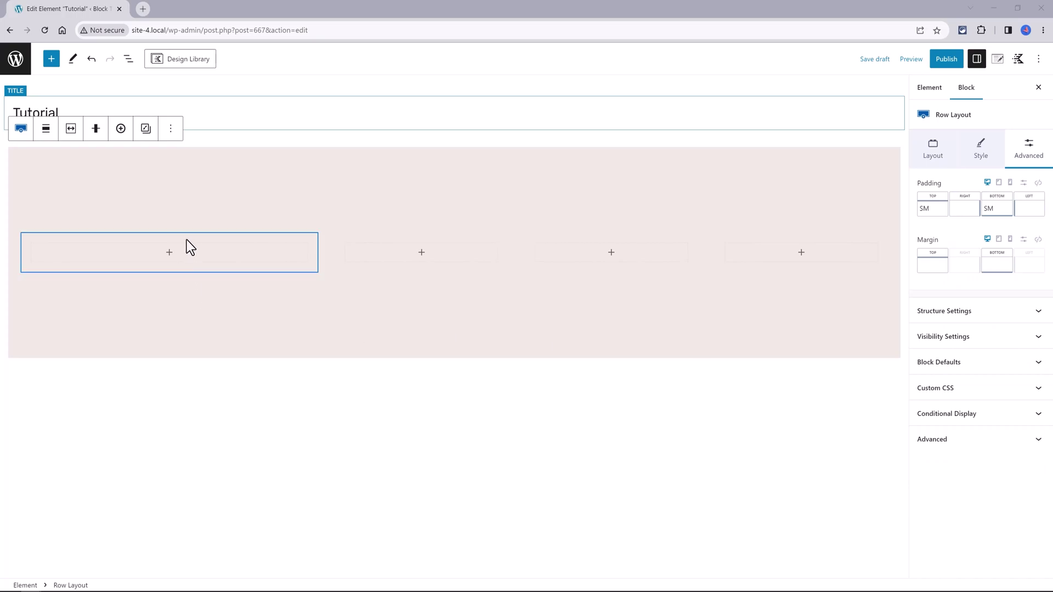
Step: Insert an Advanced Text 'Brand details' heading in the first column as H5
click(170, 254)
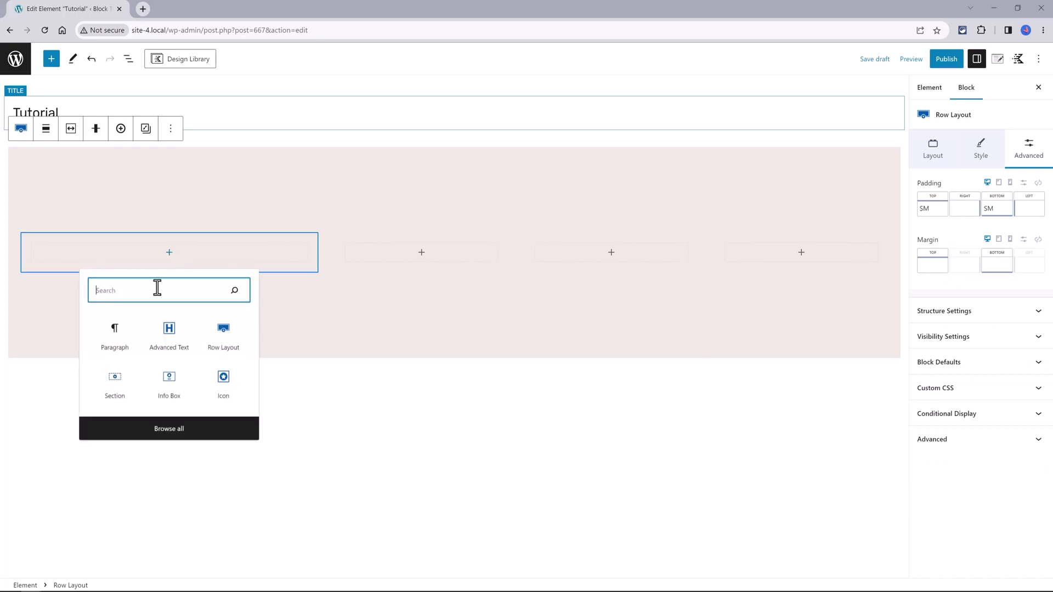
click(169, 335)
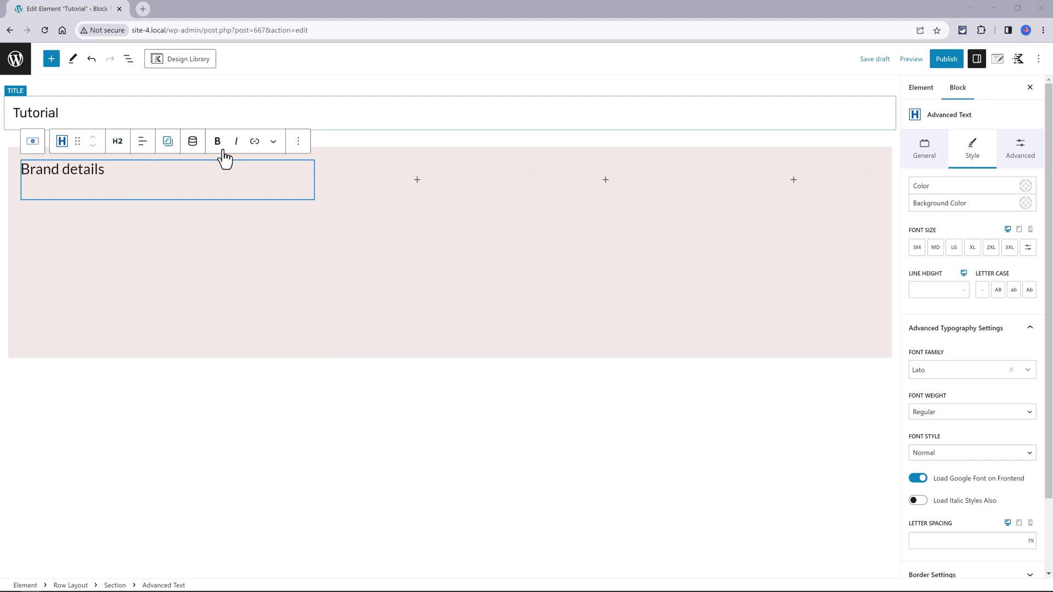
click(296, 144)
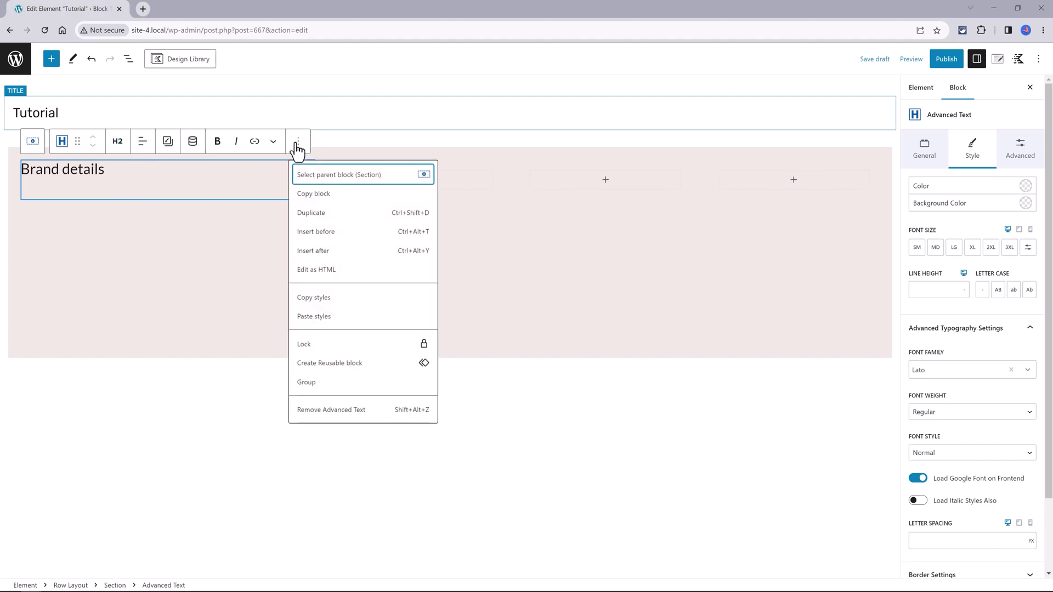
click(118, 143)
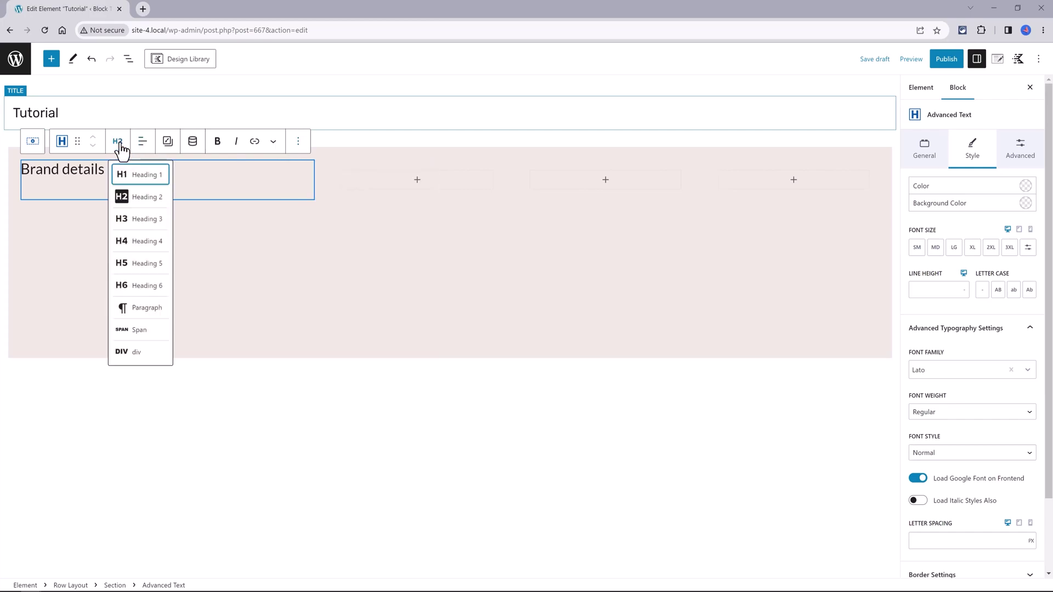
click(138, 263)
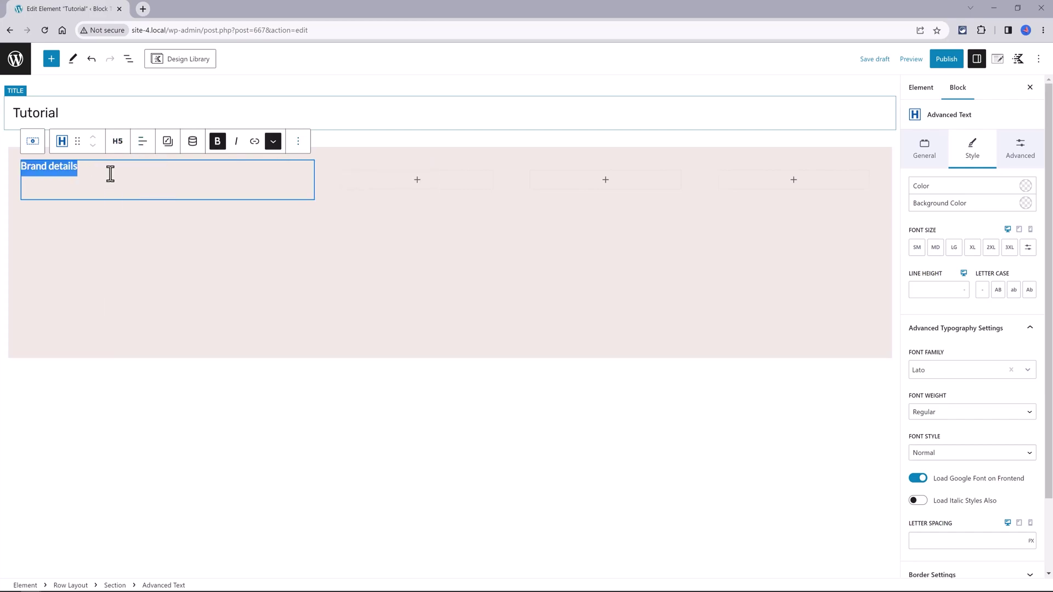
Step: Duplicate the heading and turn the copy into Span text for the tagline
click(299, 143)
click(310, 209)
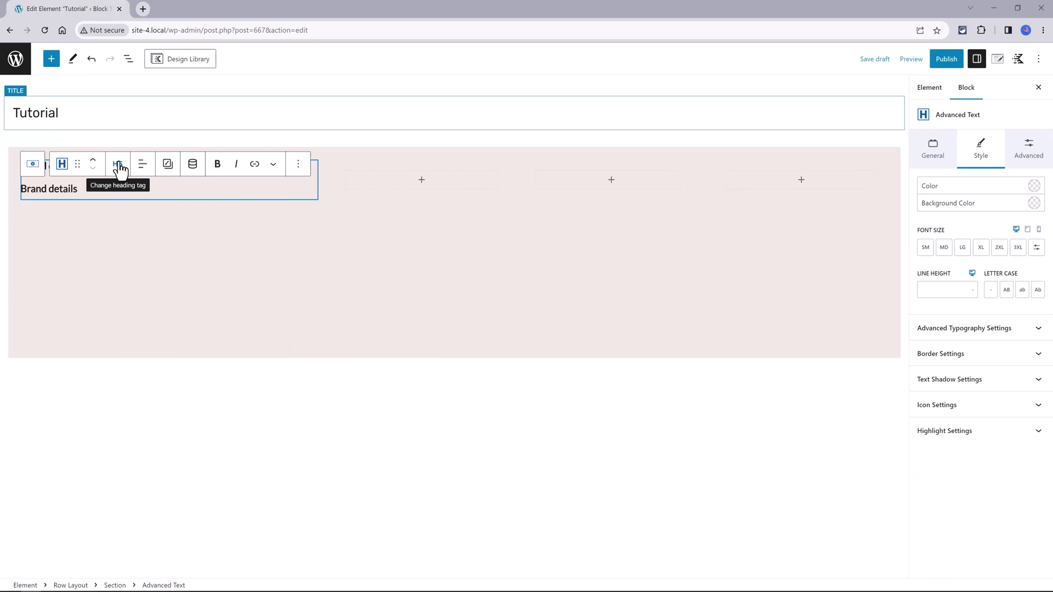
click(118, 167)
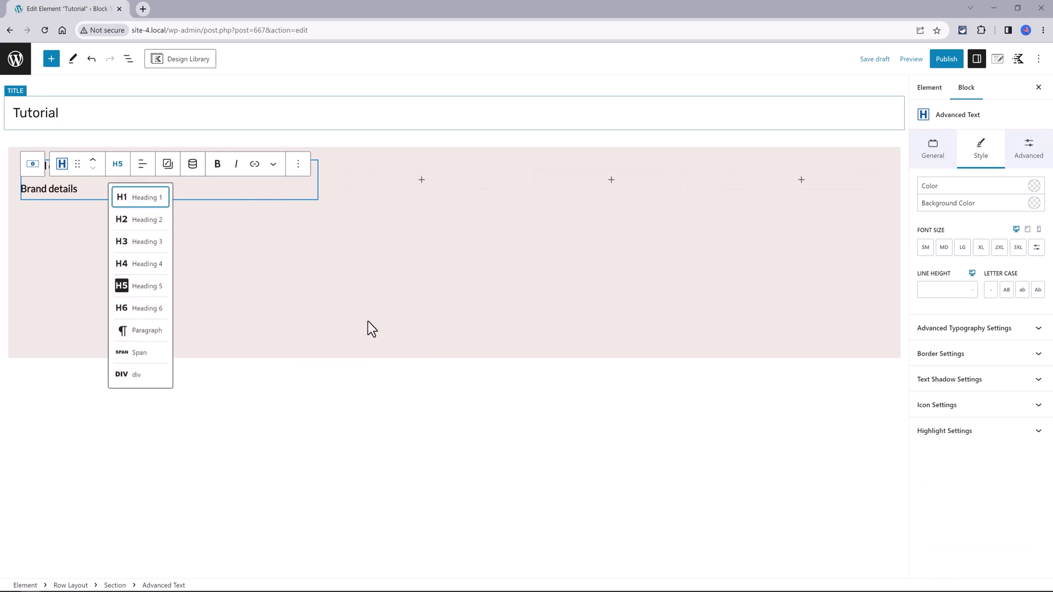
click(134, 350)
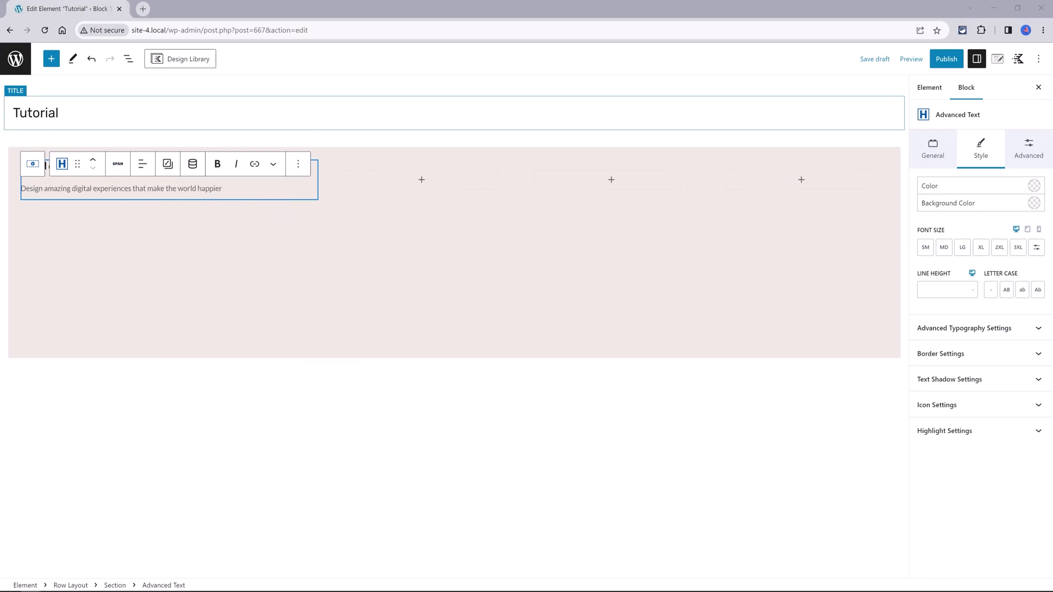
click(70, 585)
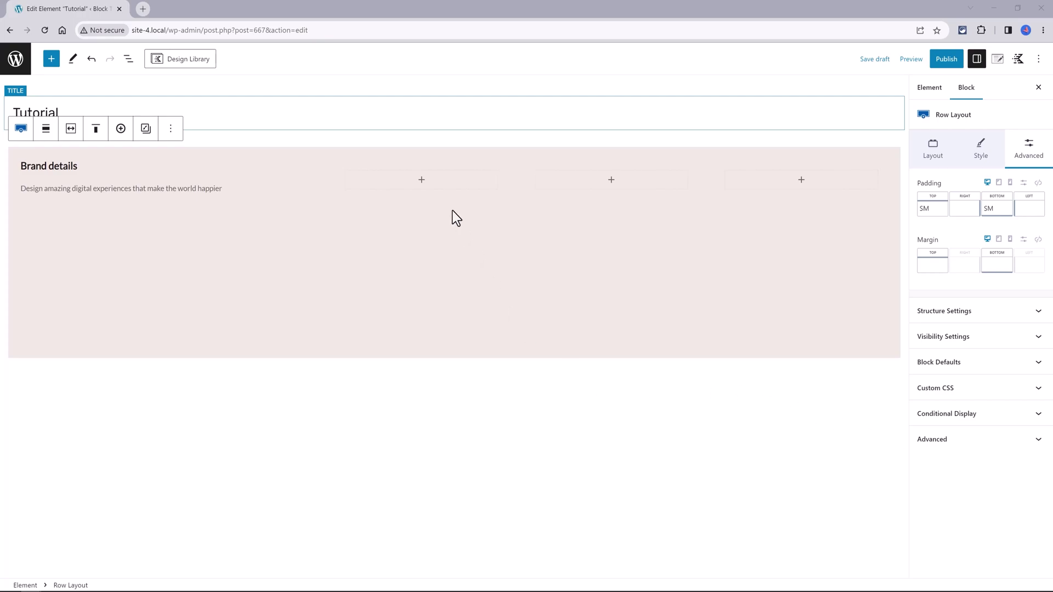
Step: Add the Product text block in the second column with the div tag
click(421, 181)
click(370, 261)
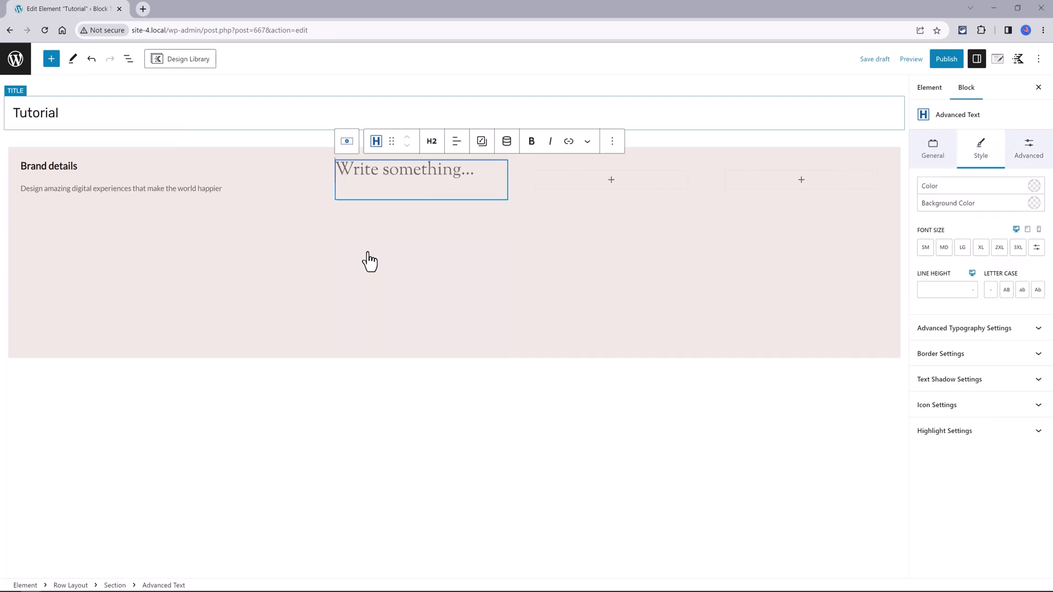
click(432, 163)
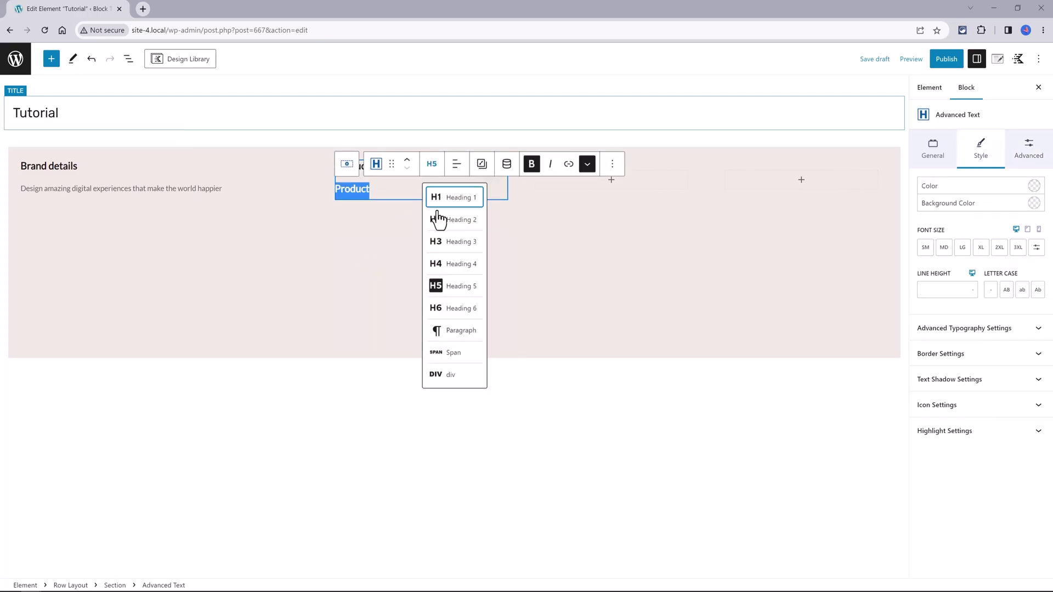
click(447, 376)
double_click(350, 189)
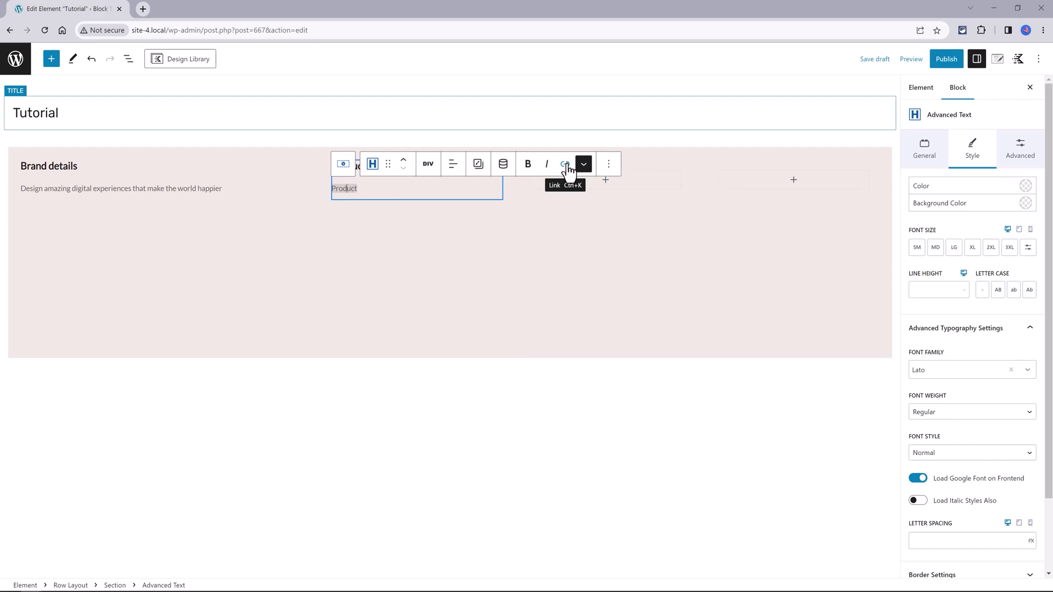
click(426, 209)
click(377, 196)
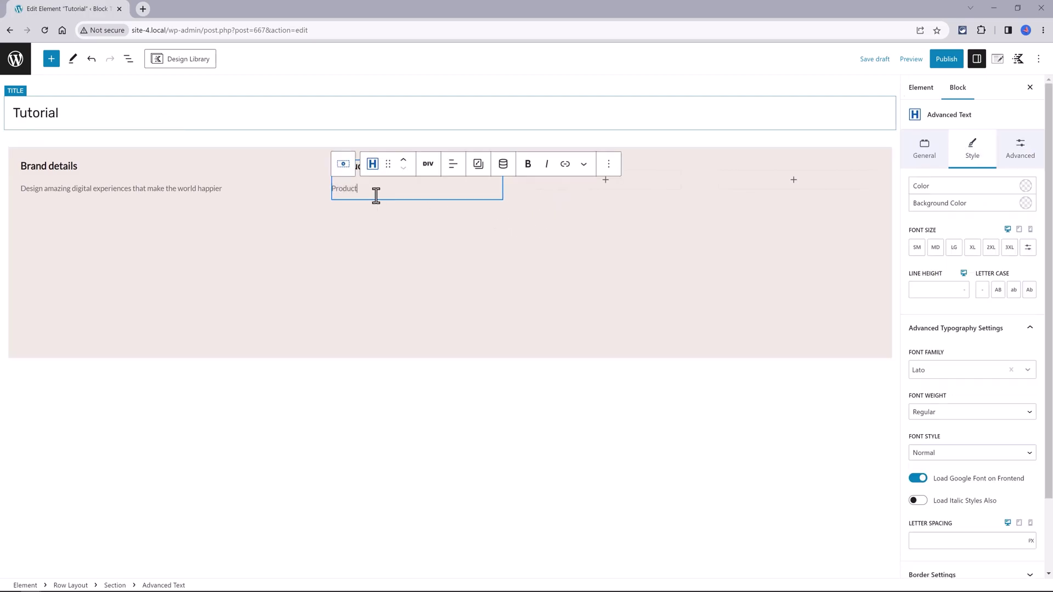
Step: Copy the Product column and rename the third column's heading to 'Resources'
click(608, 163)
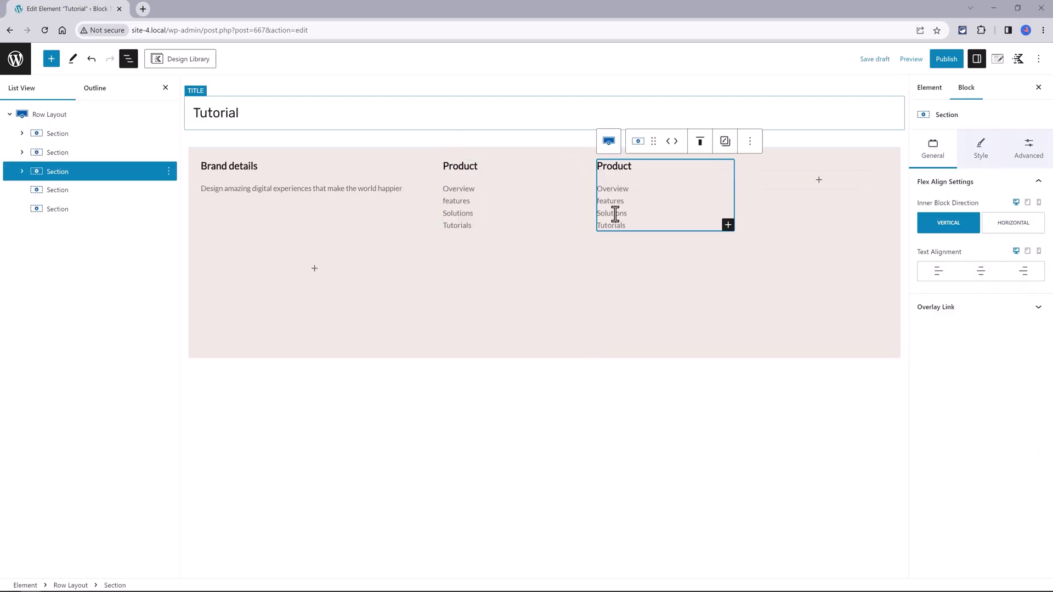
double_click(593, 166)
text(Re)
text(sources)
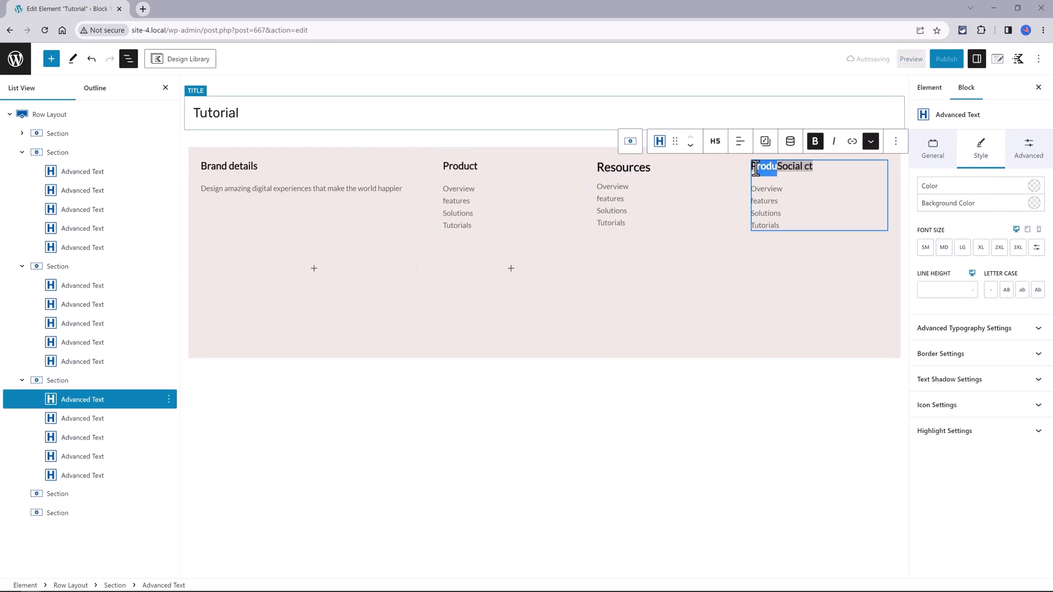
Step: Finish the Social heading and add a Three: Center Heavy 25/50/25 row below the link columns
click(794, 170)
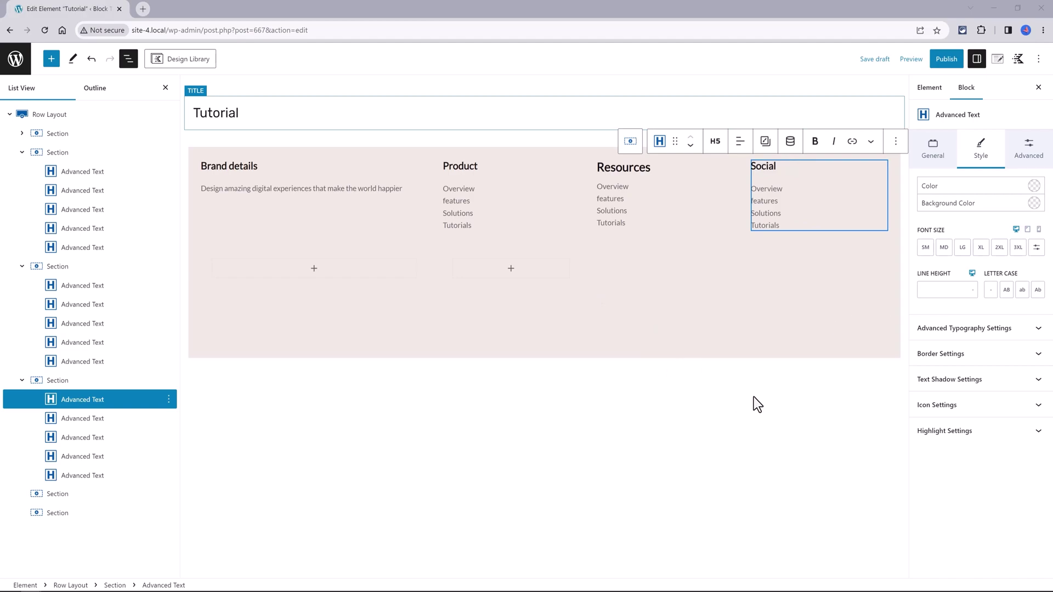
click(798, 390)
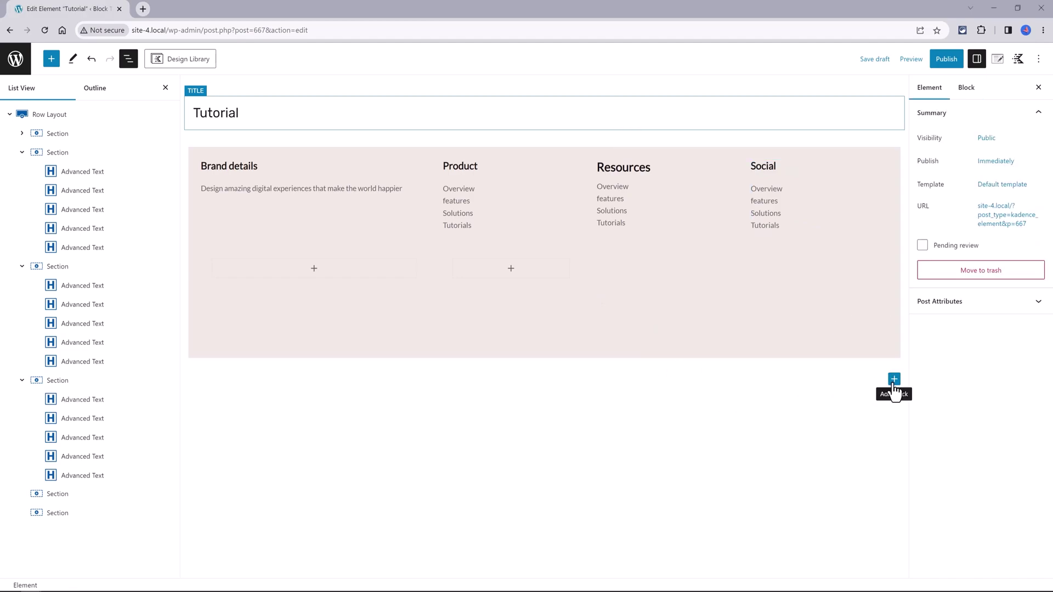
click(894, 379)
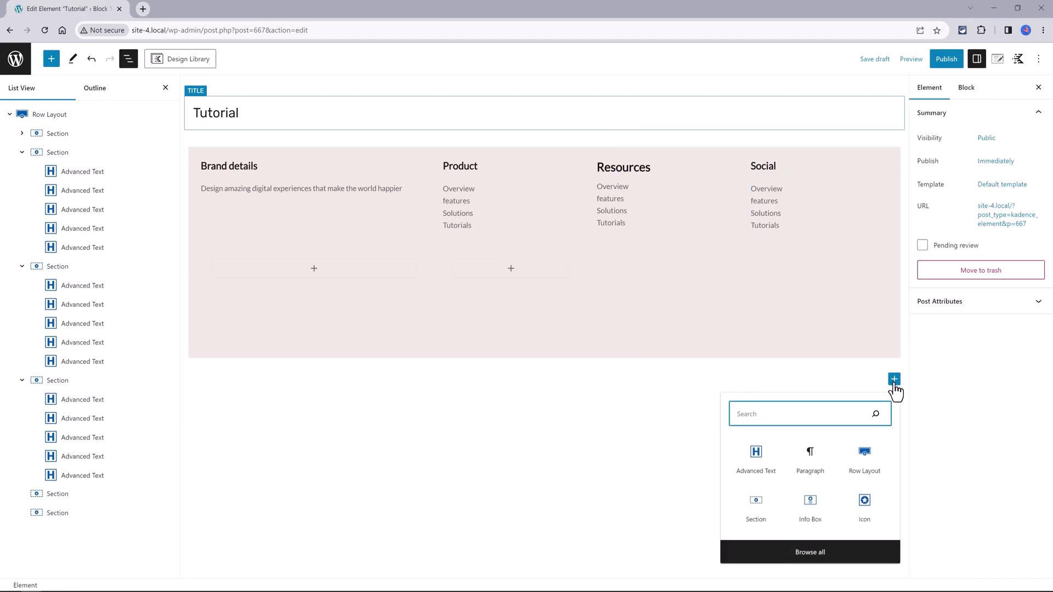
click(860, 471)
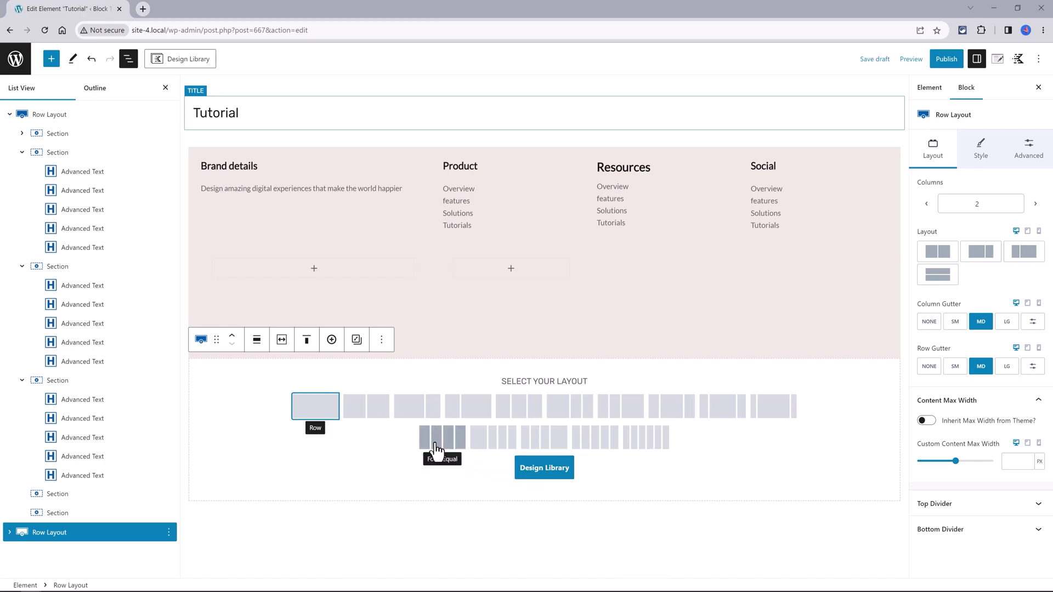
click(679, 407)
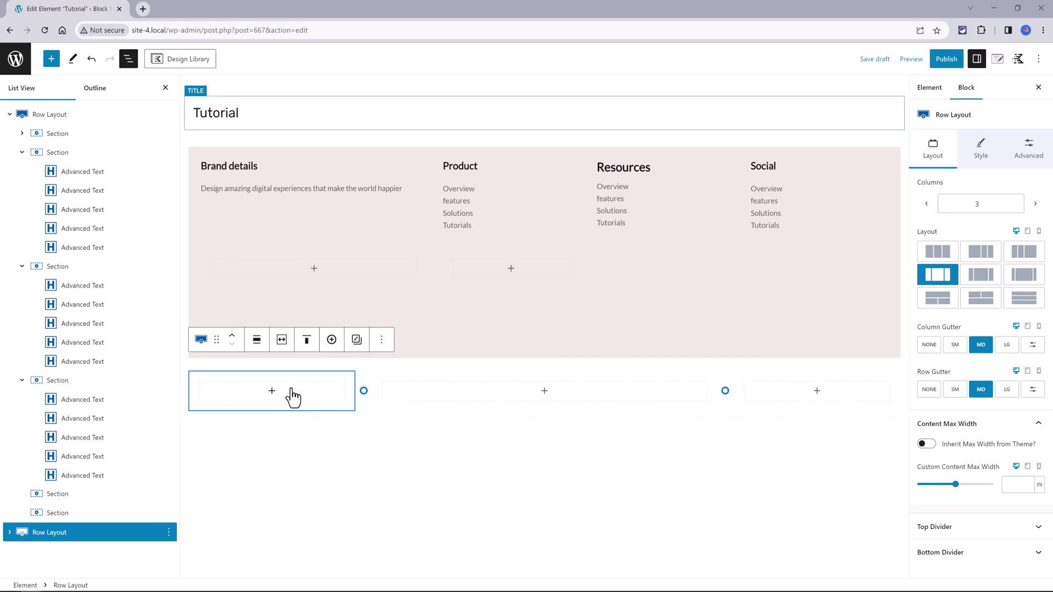
Step: Add a block to the left column and an Icon block to the right column
click(272, 391)
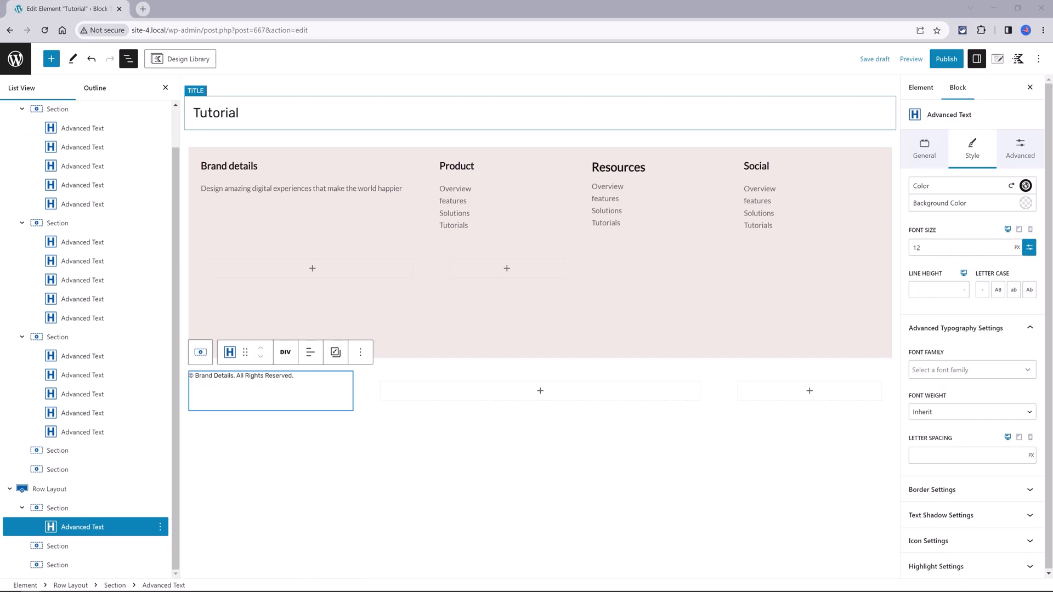
click(781, 387)
click(802, 516)
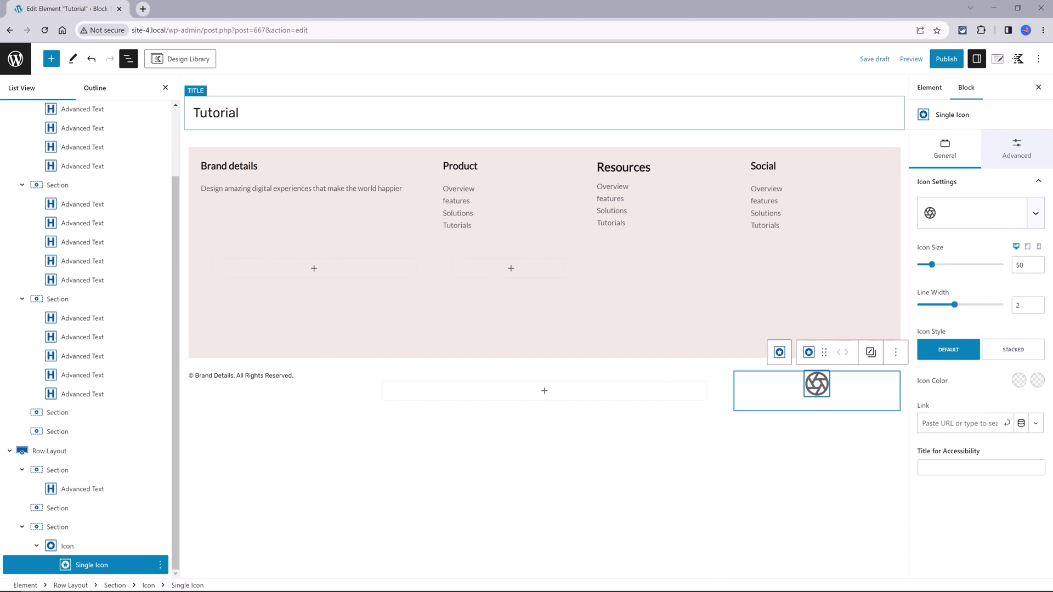
Step: Space the social icons apart in the icon group settings
click(894, 352)
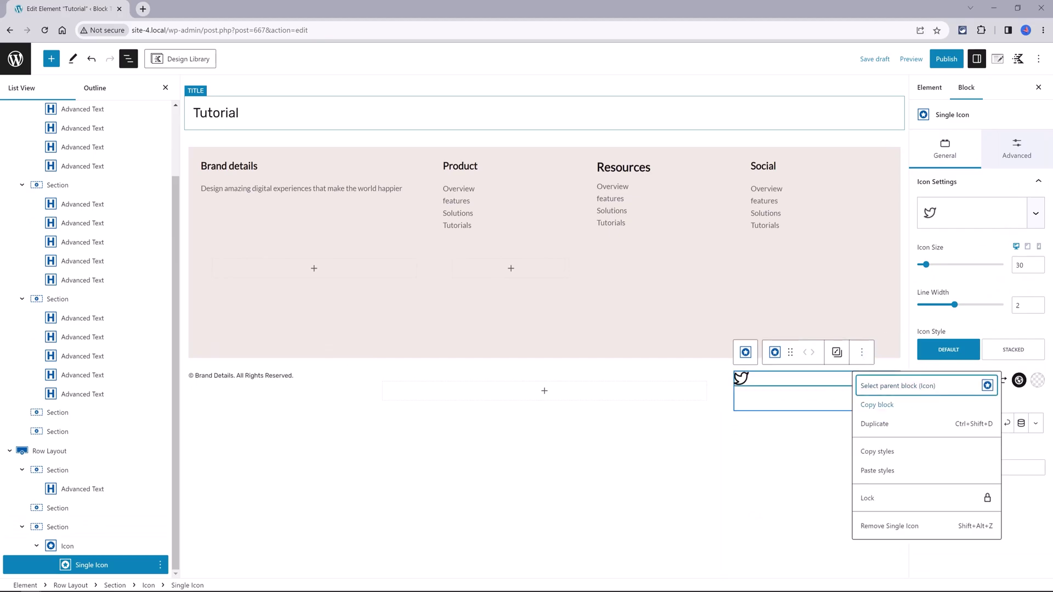
click(872, 384)
click(992, 246)
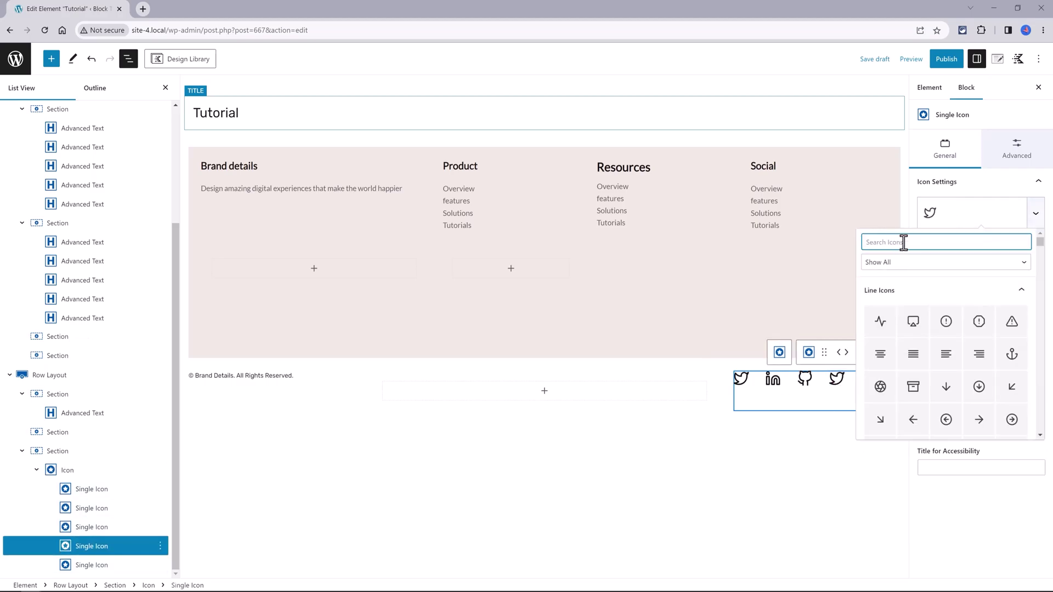
click(933, 216)
click(933, 216)
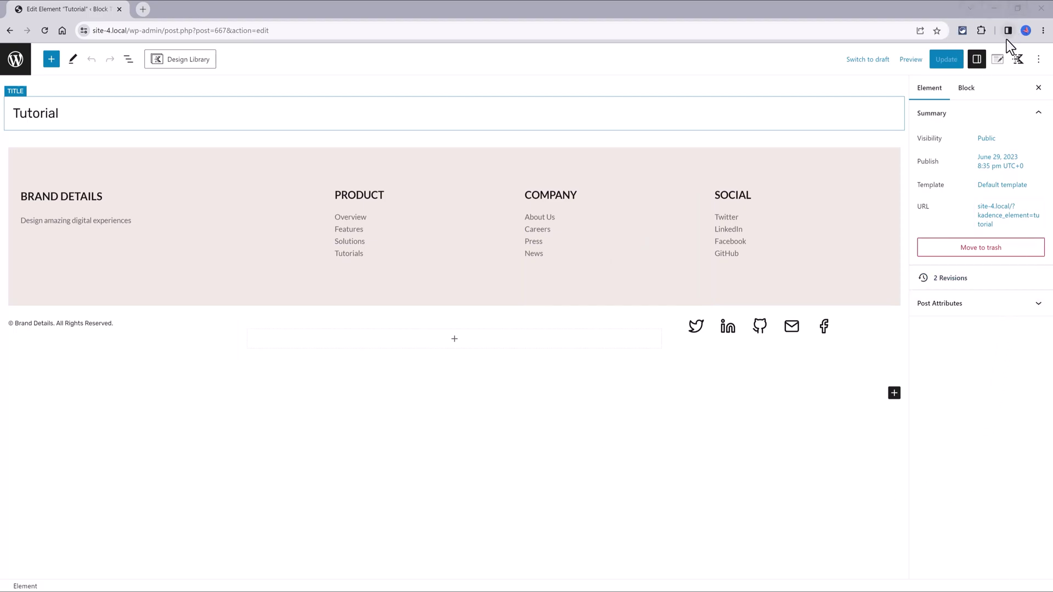
Step: Set the element's placement to Replace Footer
click(999, 60)
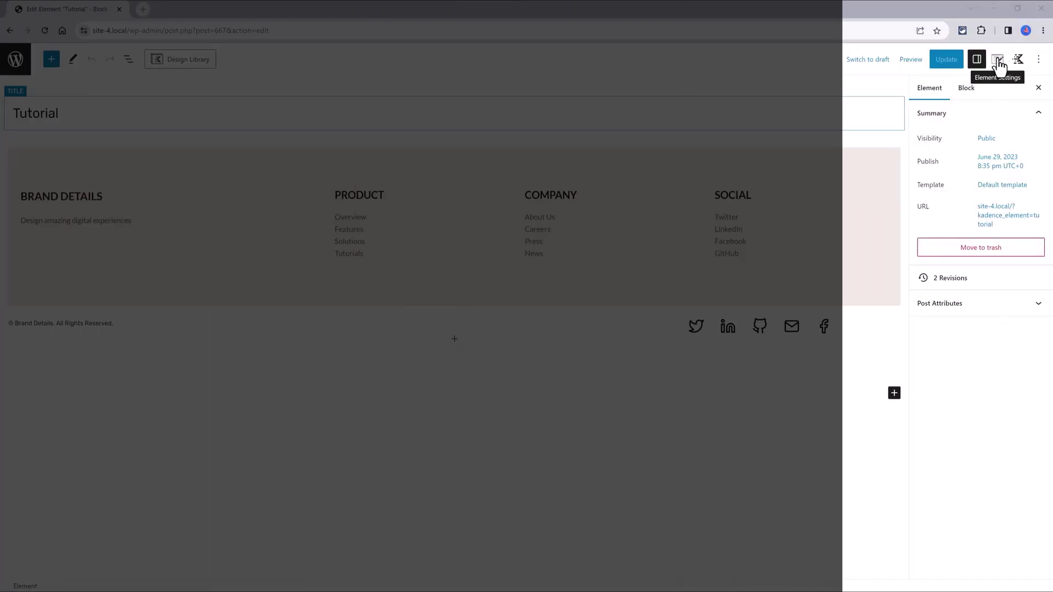
click(999, 60)
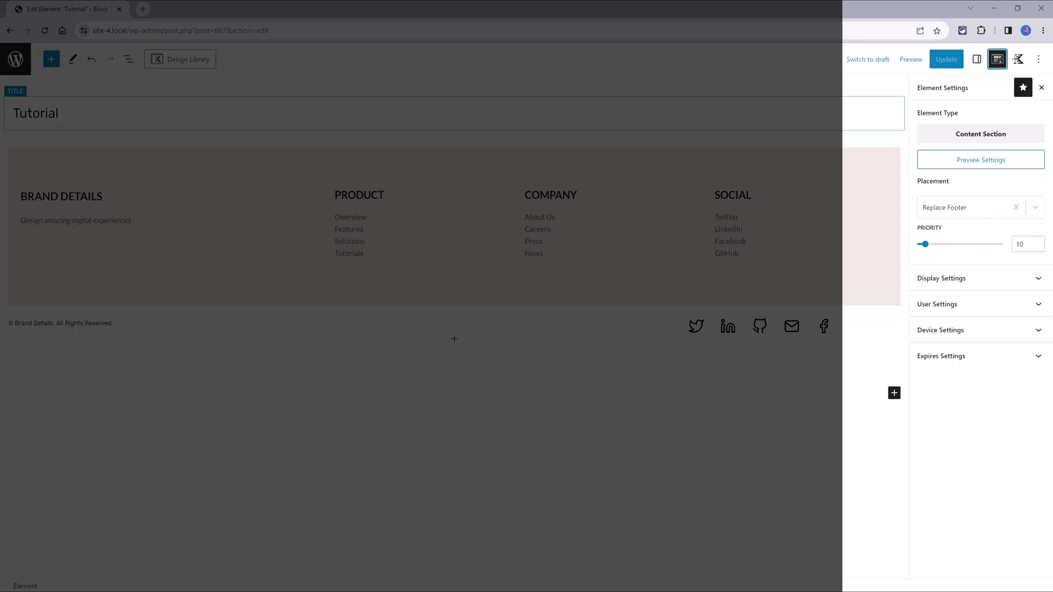
click(959, 210)
click(969, 290)
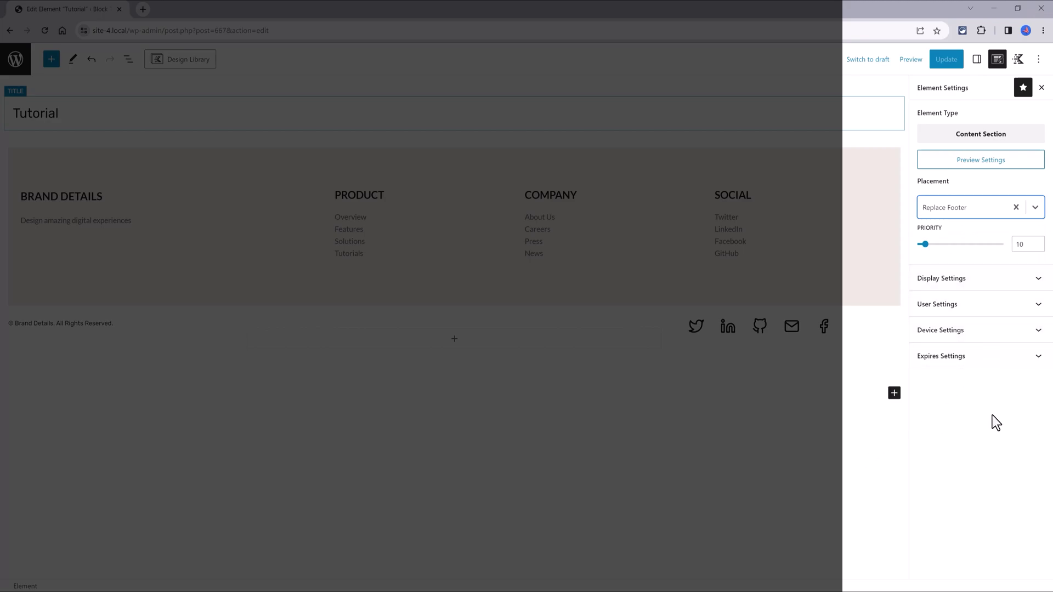
Step: Set the display rule to Show On Front Page and expand Exclude Settings
click(1024, 271)
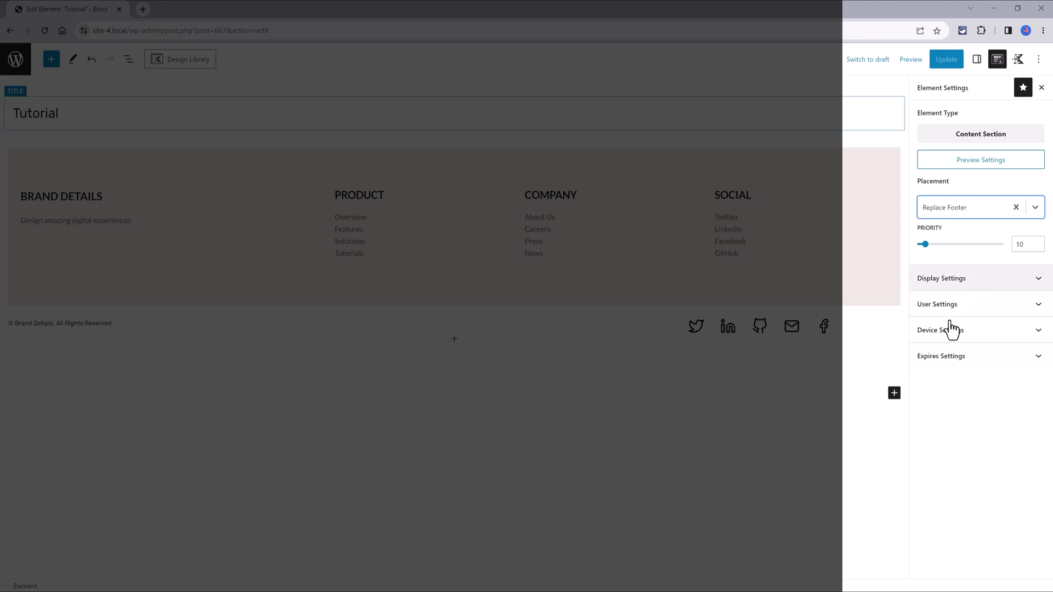
click(952, 328)
click(940, 391)
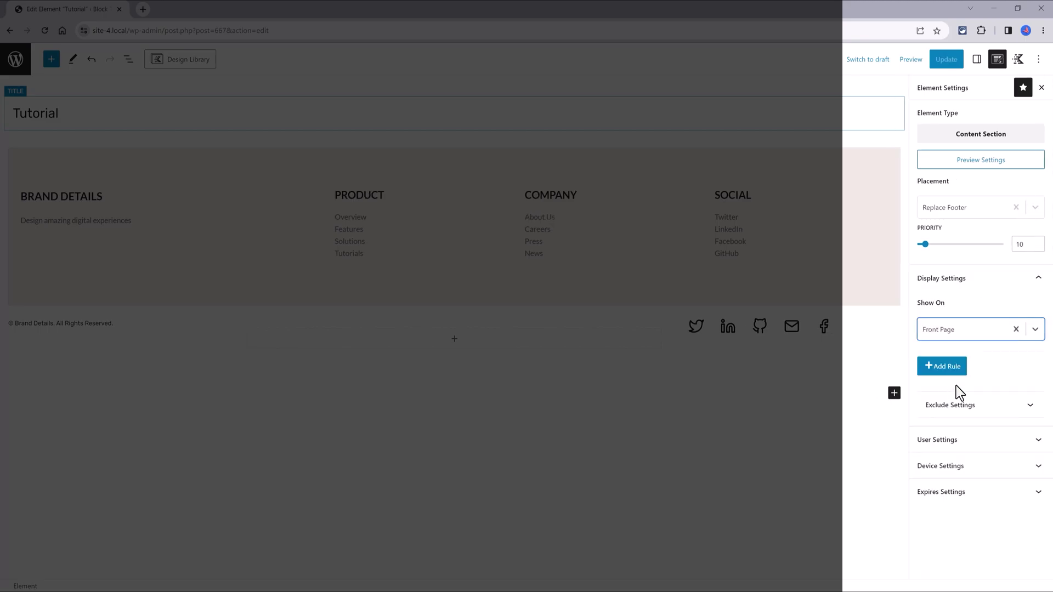
click(1008, 373)
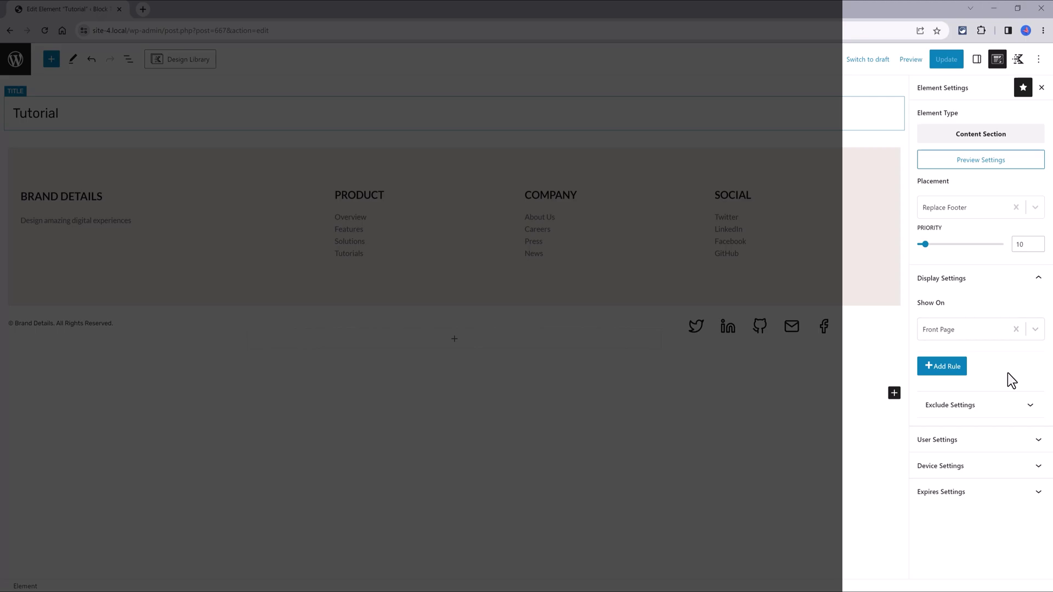
click(972, 407)
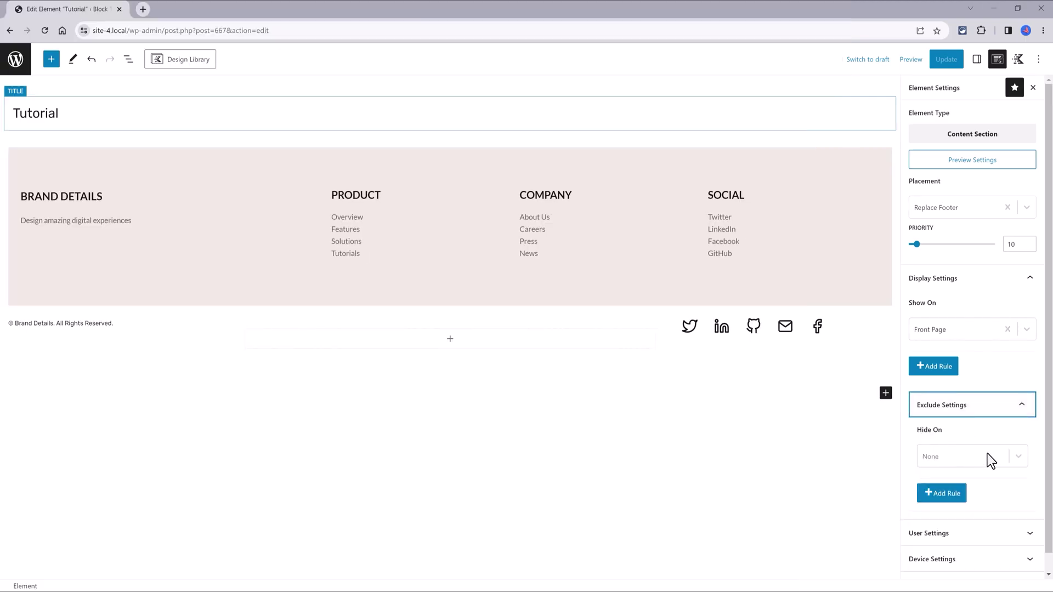
Step: Leave Hide On empty and keep the footer visible to All Users
click(1018, 456)
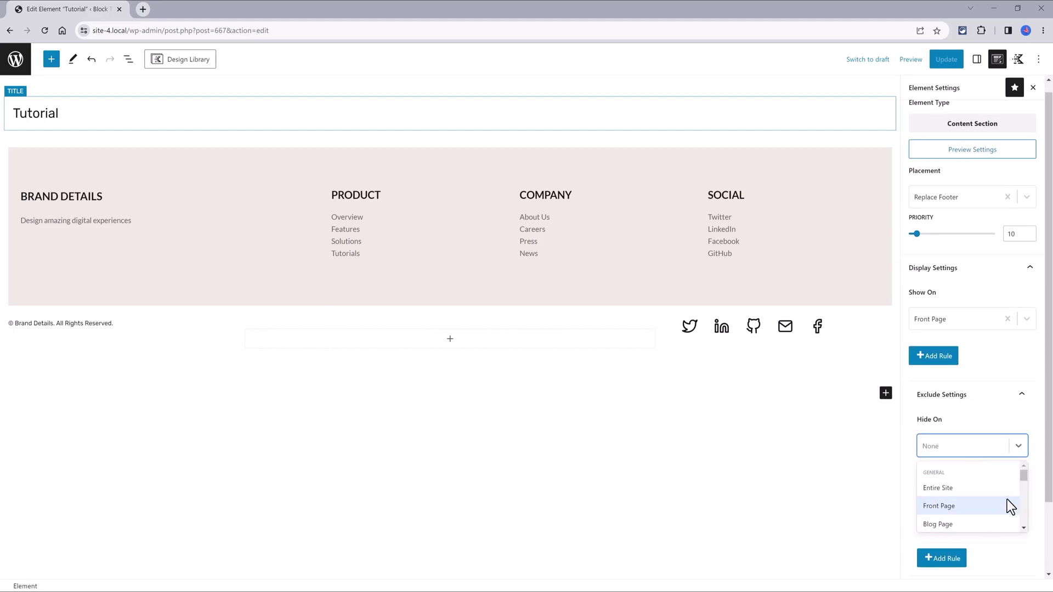
click(981, 419)
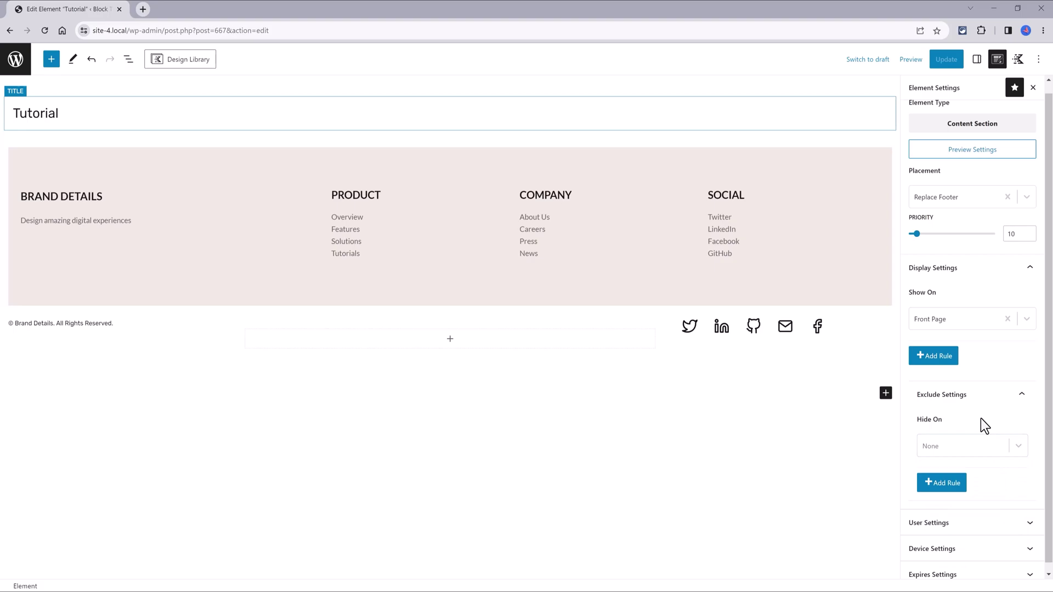
scroll(973, 466, down, 1)
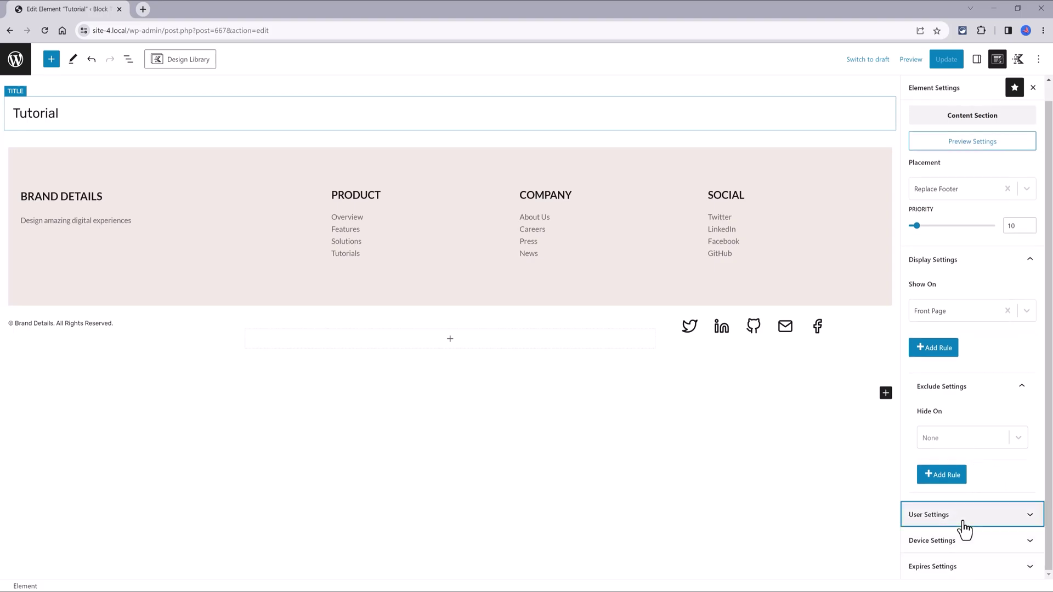
click(963, 521)
click(966, 472)
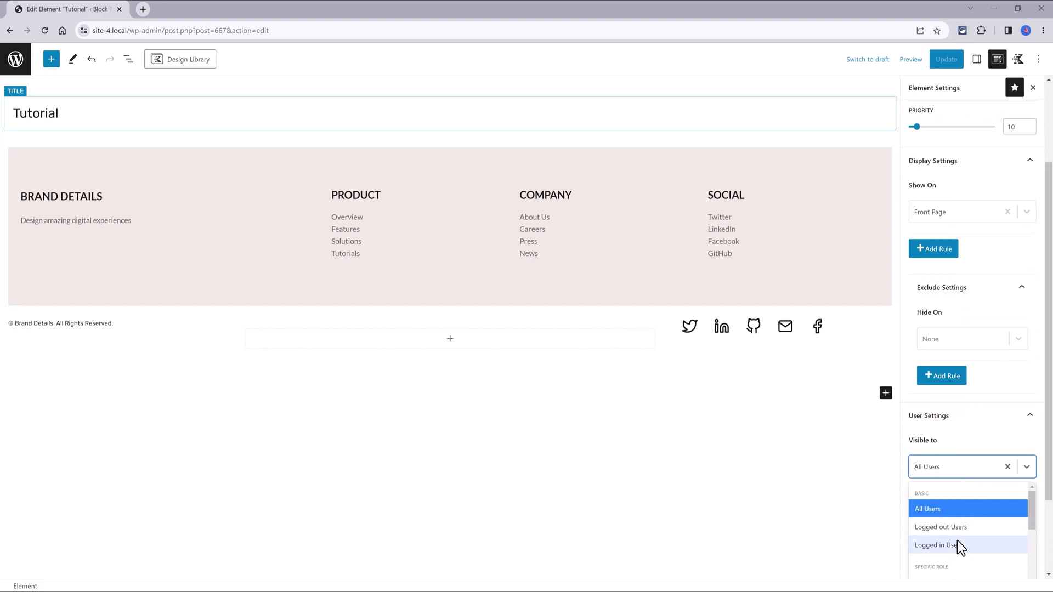
click(887, 531)
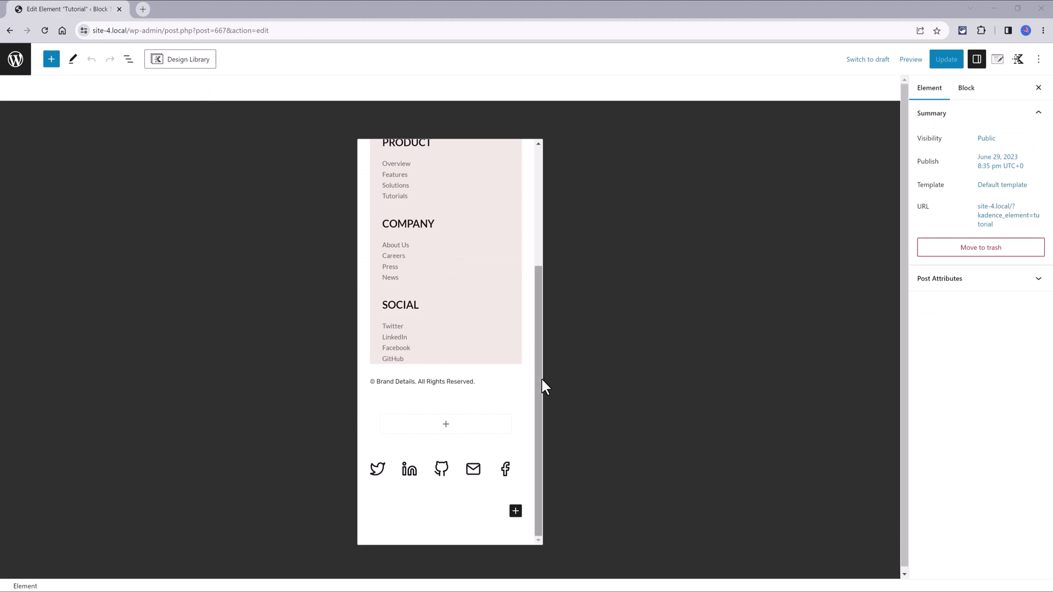
Step: Centre-align the copyright section, link column and SOCIAL column text in the mobile layout
drag(541, 380, 543, 374)
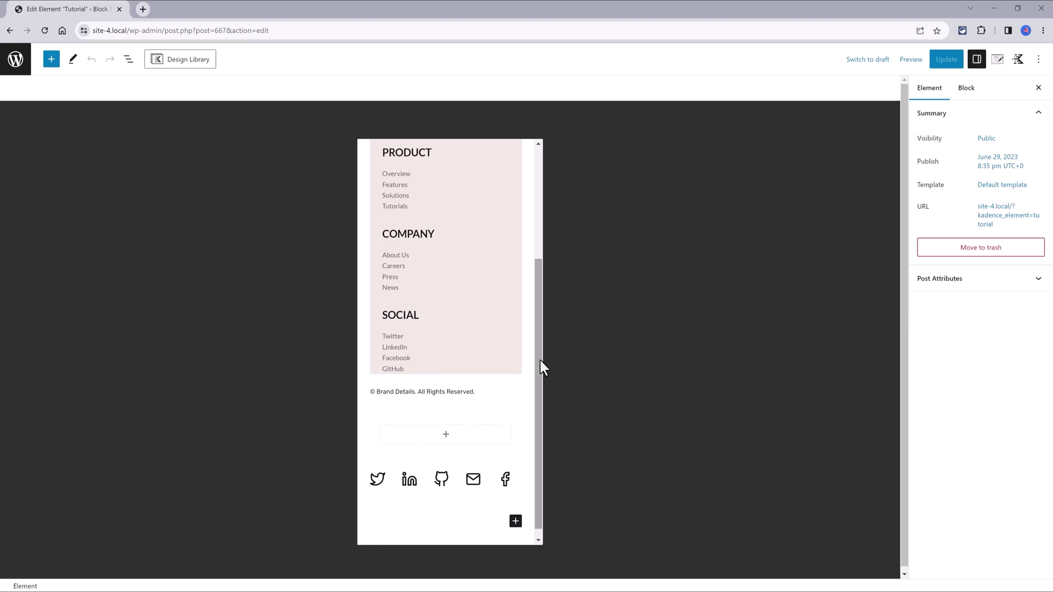
click(126, 61)
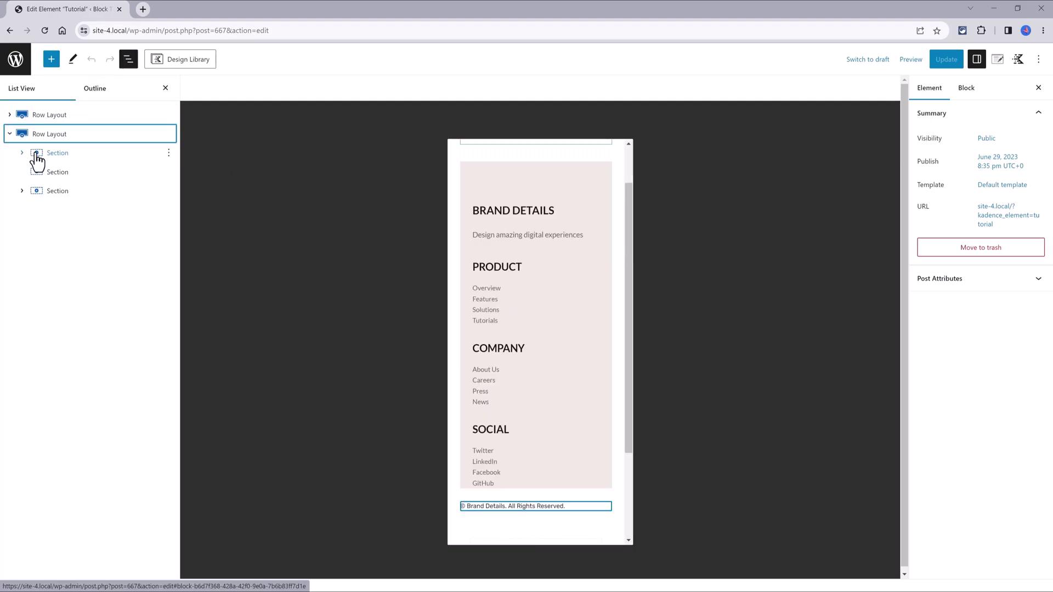
click(37, 159)
click(986, 274)
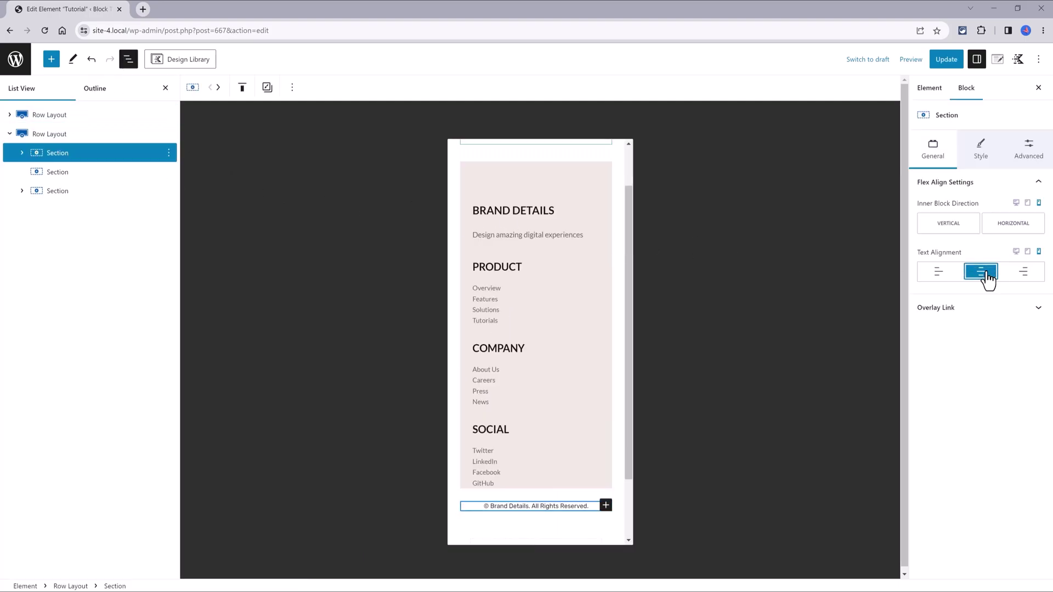
click(96, 174)
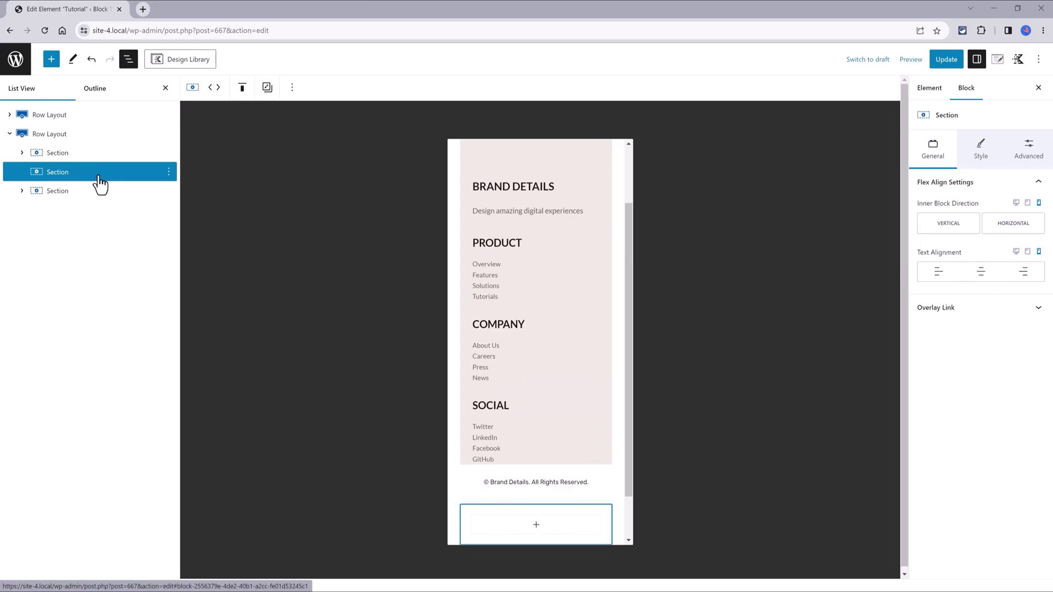
click(536, 269)
click(82, 324)
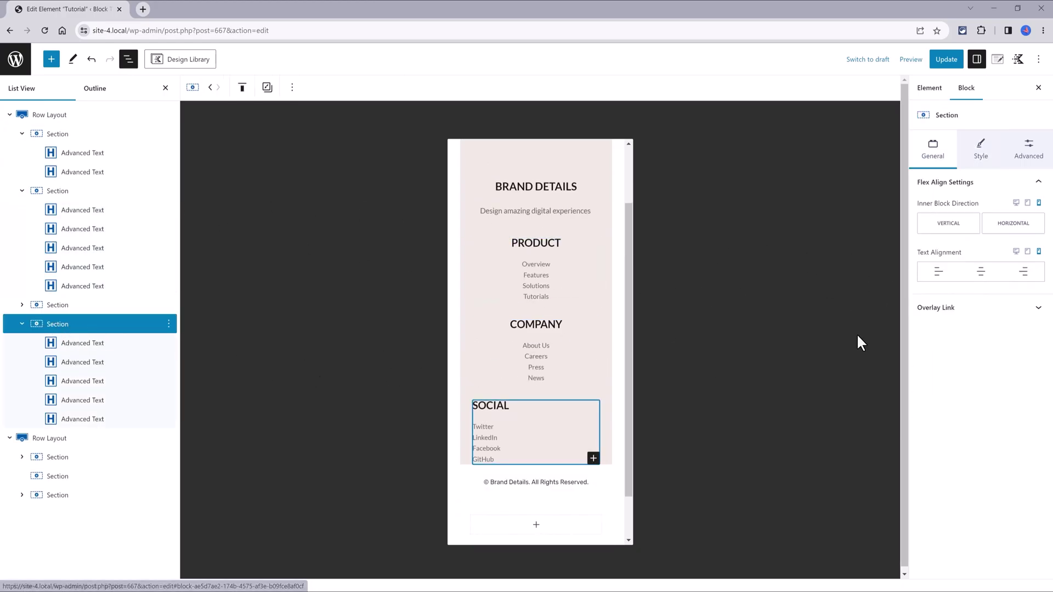
click(981, 272)
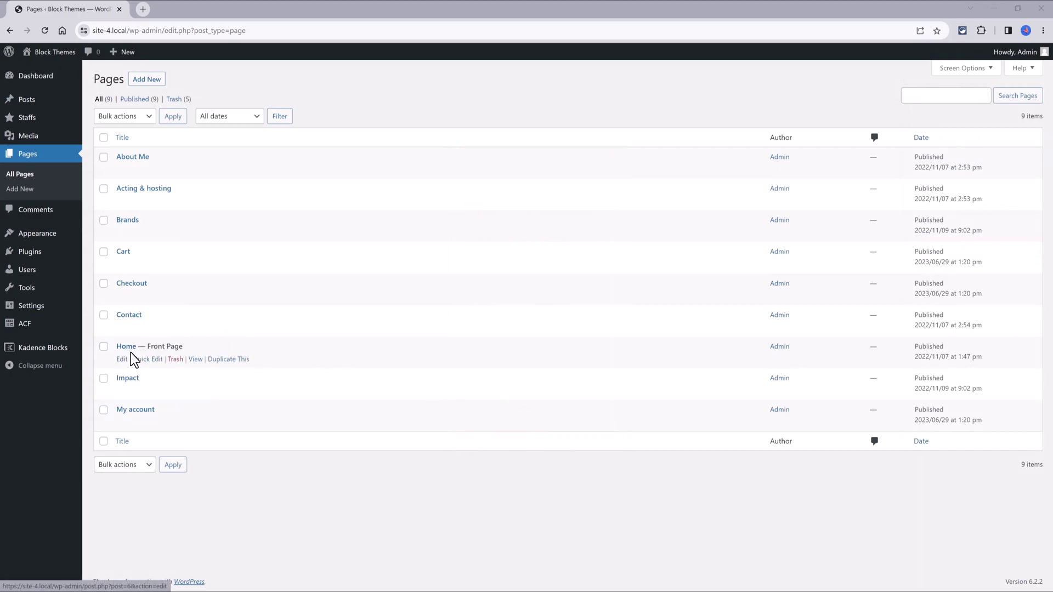
Step: View the live Home — Front Page and scroll down to its custom footer columns
click(195, 359)
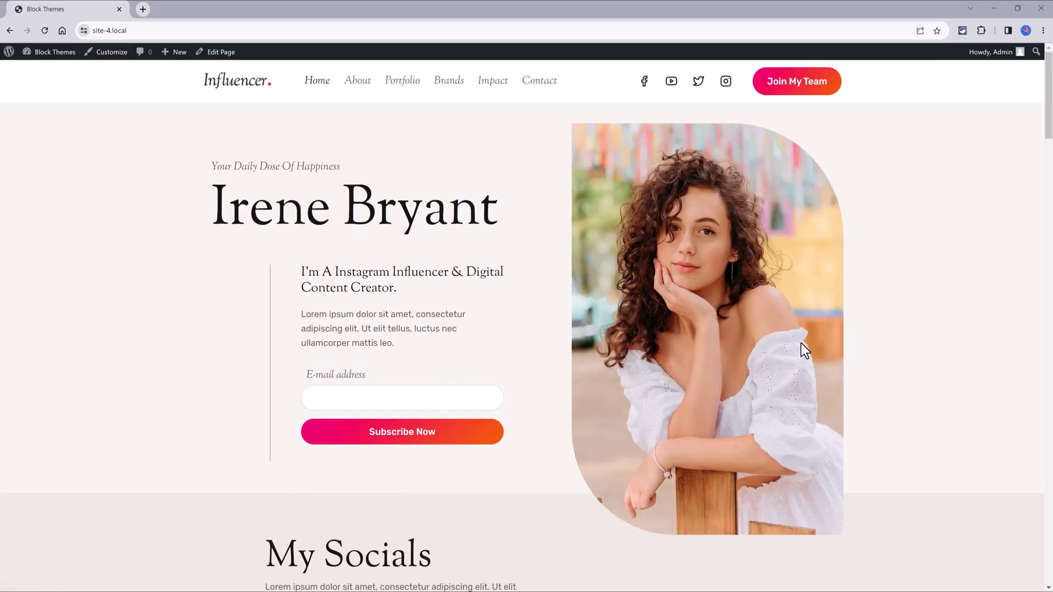
scroll(941, 258, down, 15)
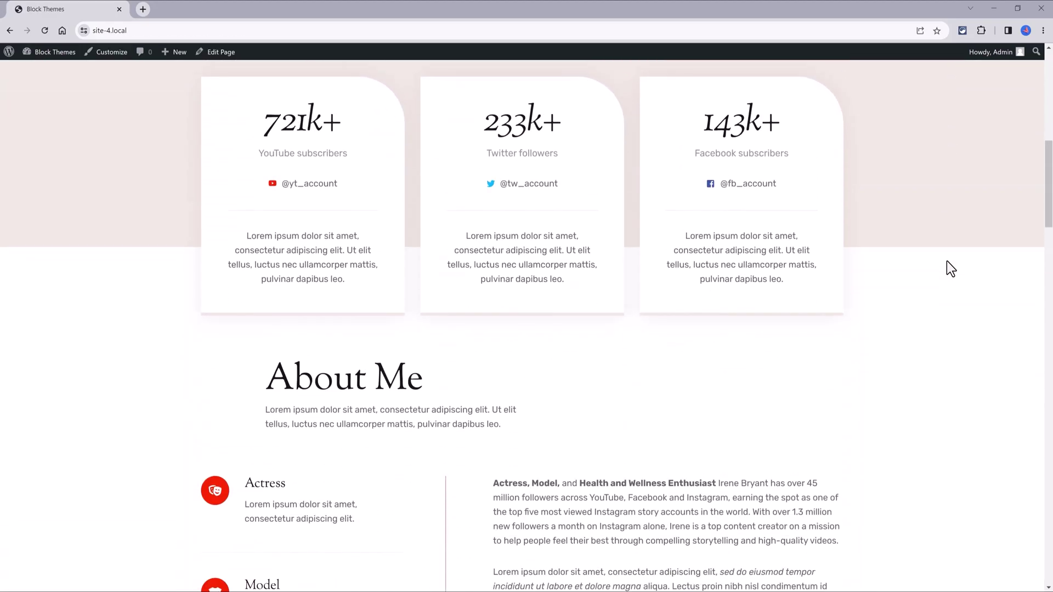
scroll(949, 267, down, 20)
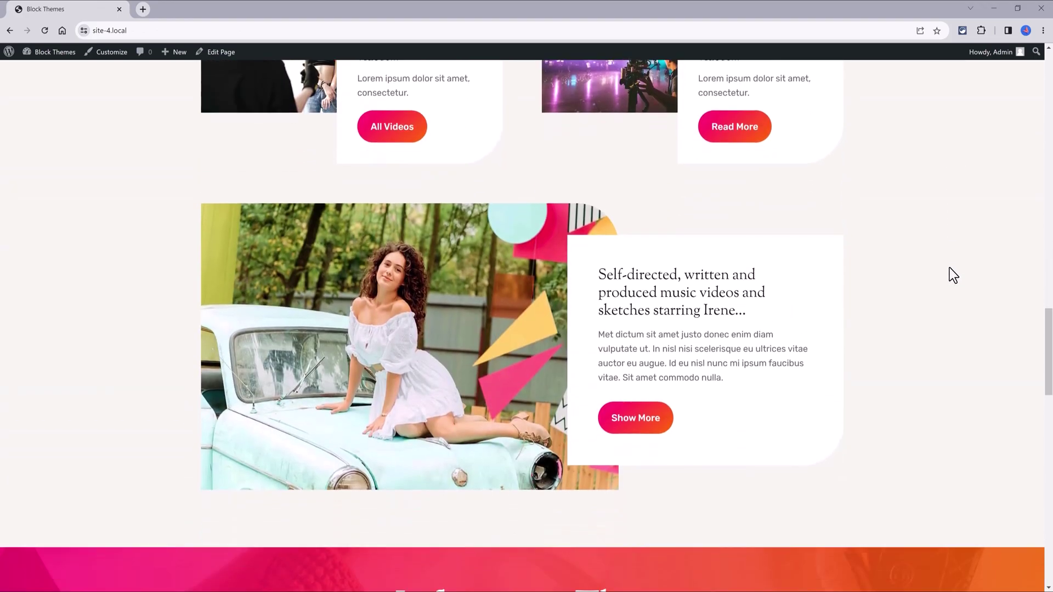
scroll(953, 277, down, 20)
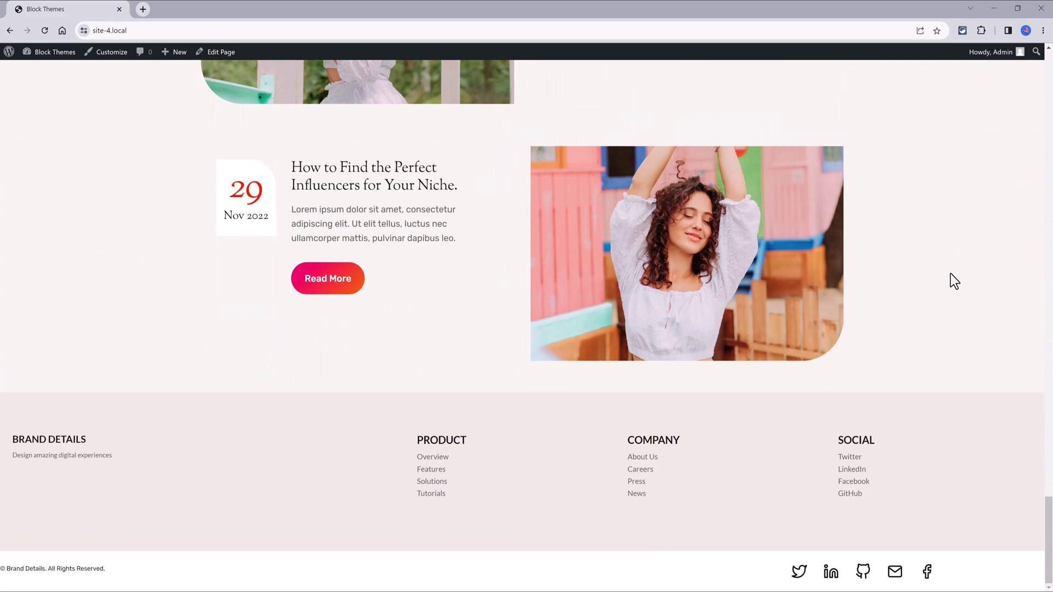
Step: Check that the Impact page keeps the default Influencer footer, then head back to the dashboard
mouse_move(49, 53)
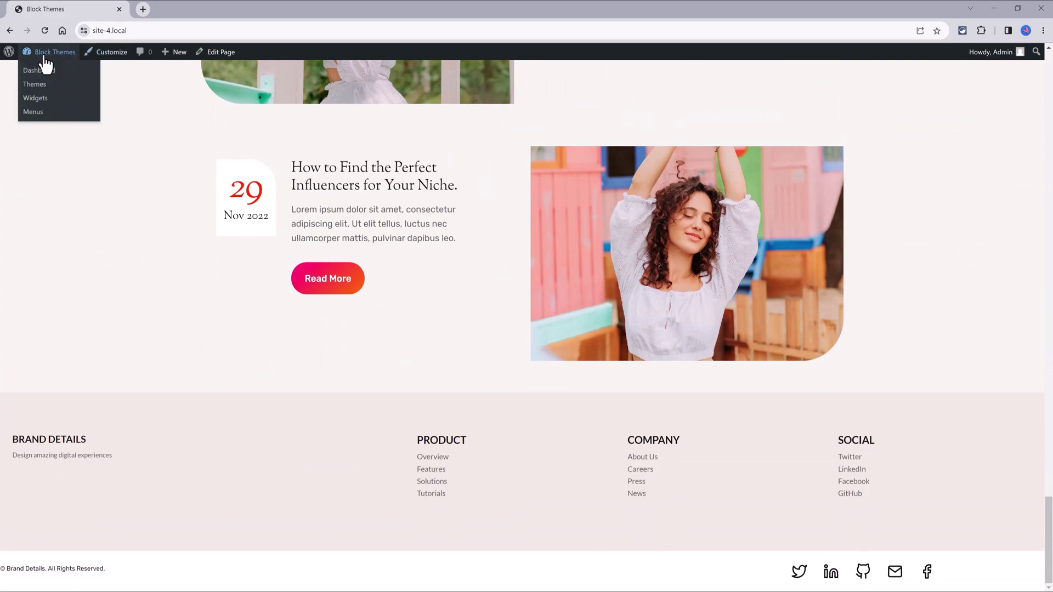
click(47, 77)
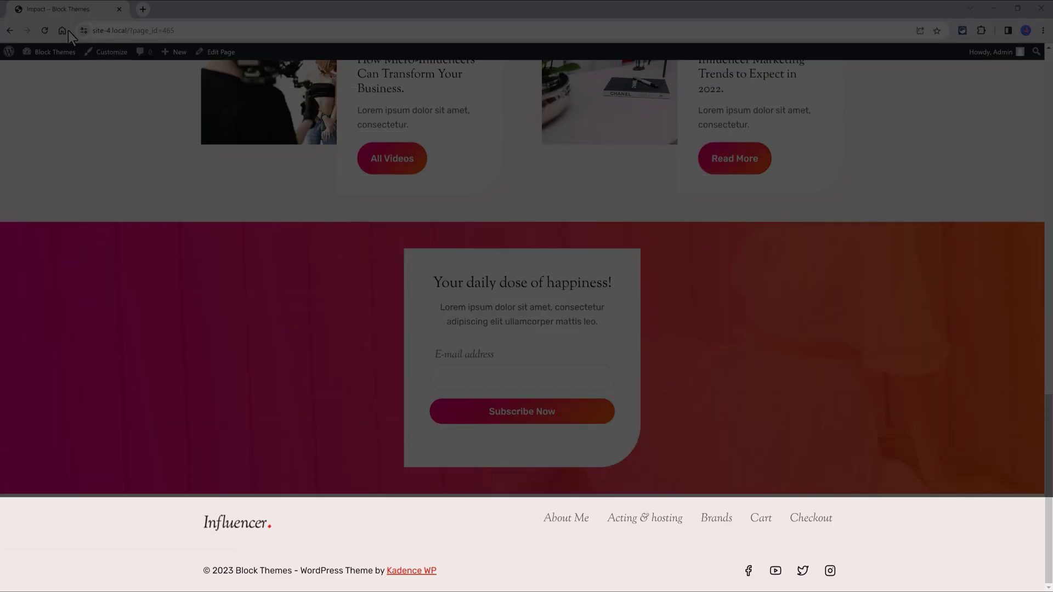
mouse_move(55, 52)
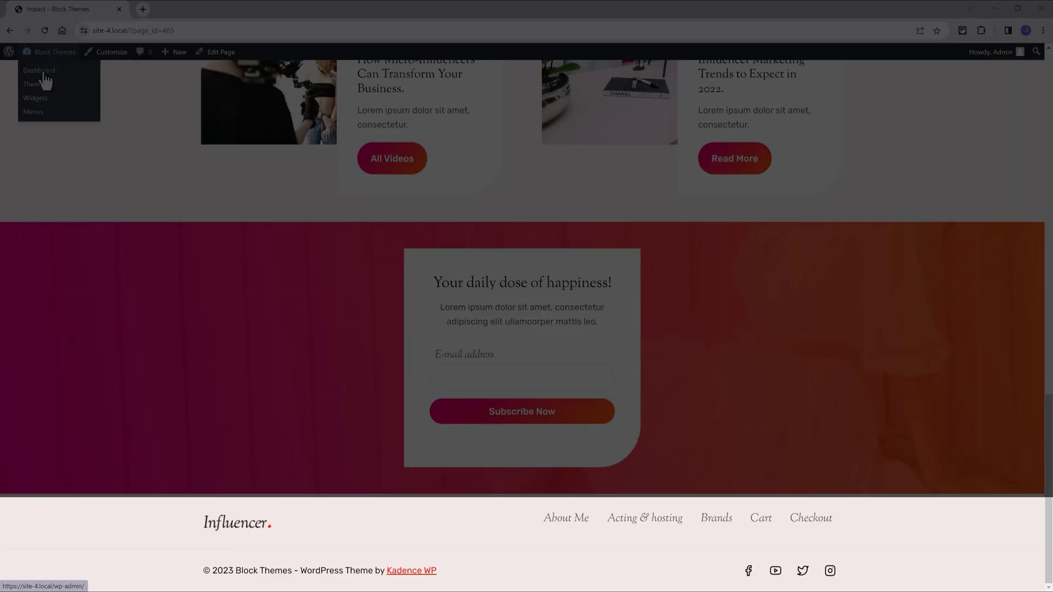
click(44, 80)
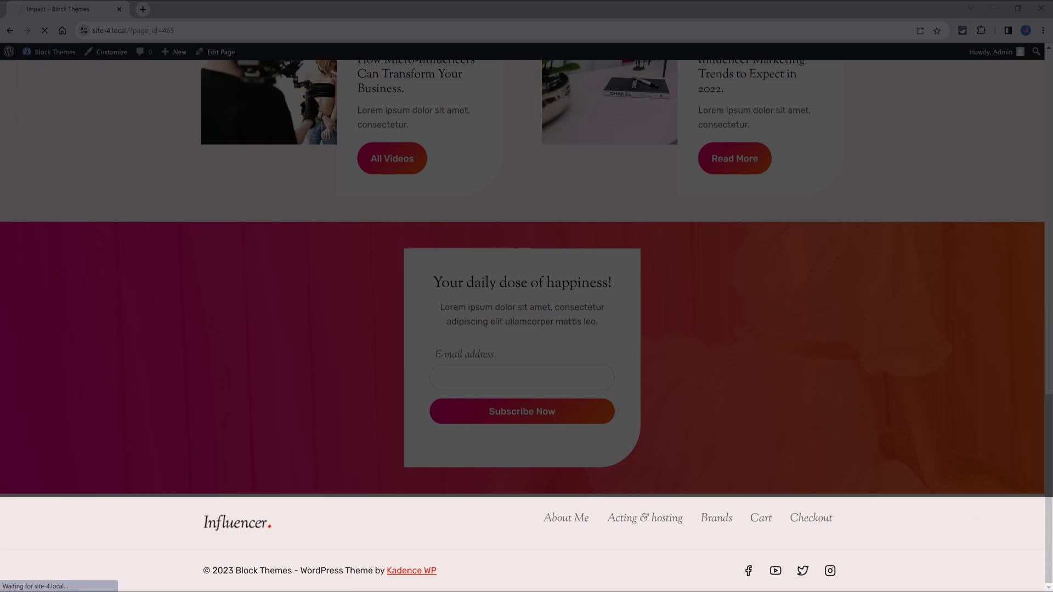